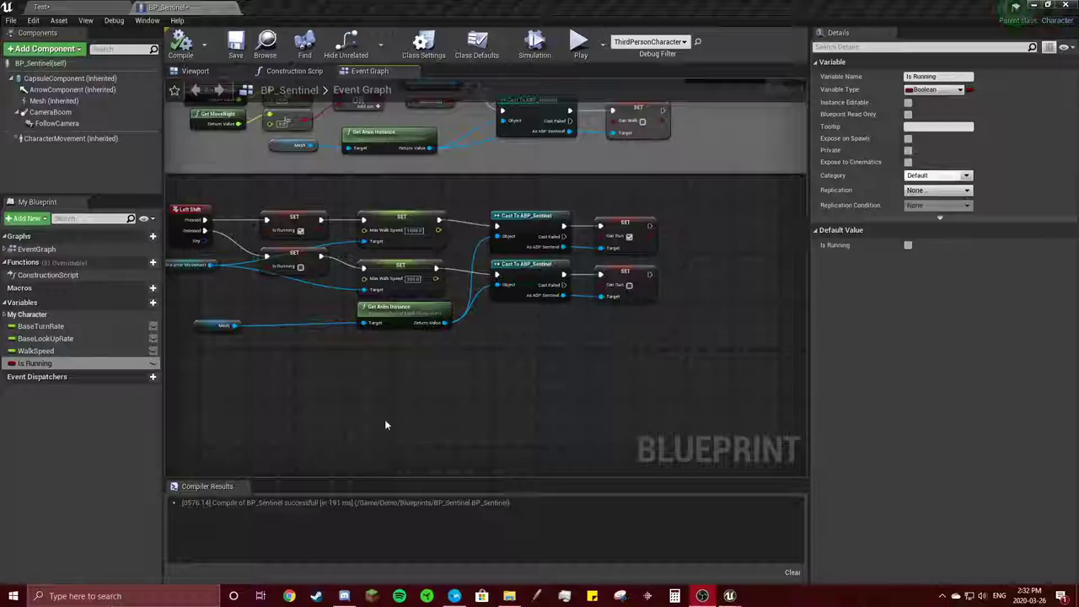
# Locate the walk section's Branch nodes and select the SET Max Walk Speed node
pyautogui.scroll(2, 284, 394)
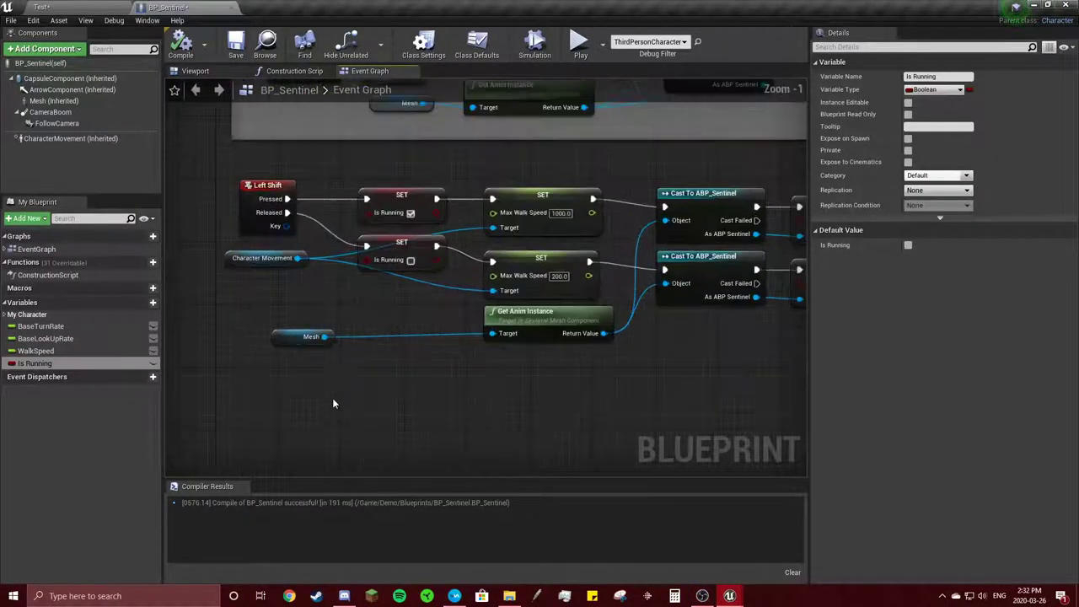
pyautogui.moveTo(332, 403)
pyautogui.mouseDown(button='right')
pyautogui.moveTo(400, 354)
pyautogui.moveTo(429, 179)
pyautogui.moveTo(394, 294)
pyautogui.moveTo(569, 275)
pyautogui.mouseUp(button='right')
pyautogui.scroll(-1, 400, 348)
pyautogui.scroll(2, 394, 294)
pyautogui.moveTo(367, 256); pyautogui.dragTo(422, 257, button='right')
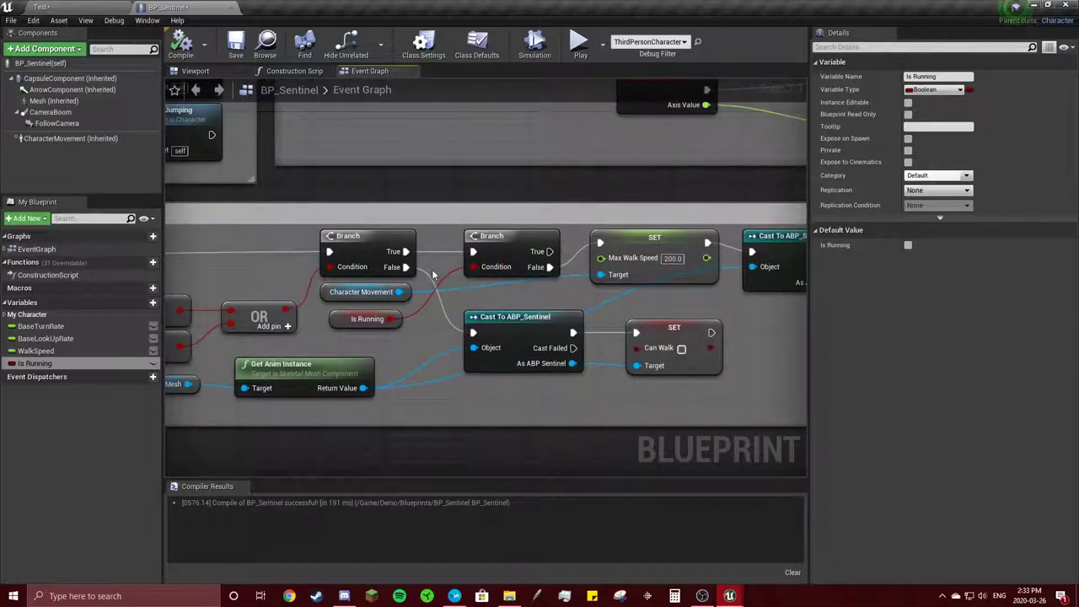
pyautogui.moveTo(433, 274); pyautogui.dragTo(390, 237, button='right')
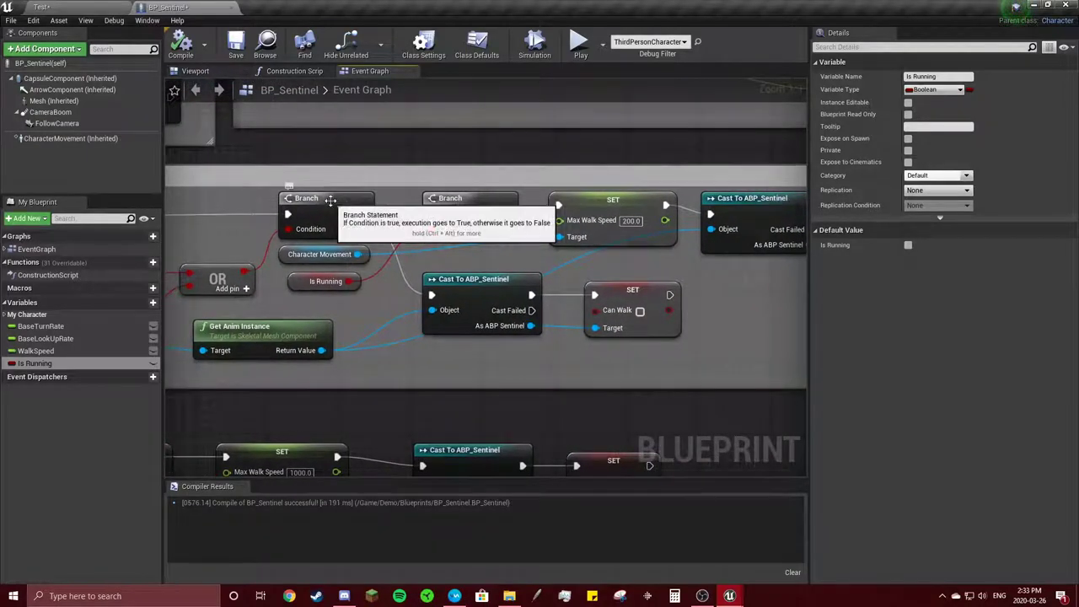
pyautogui.scroll(-1, 563, 221)
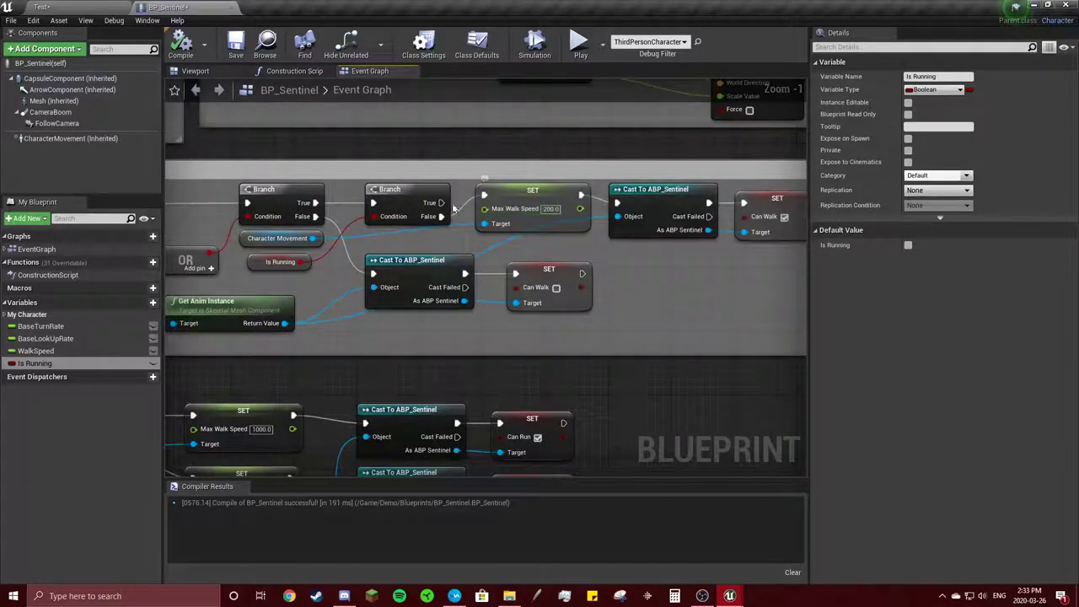
pyautogui.click(525, 202)
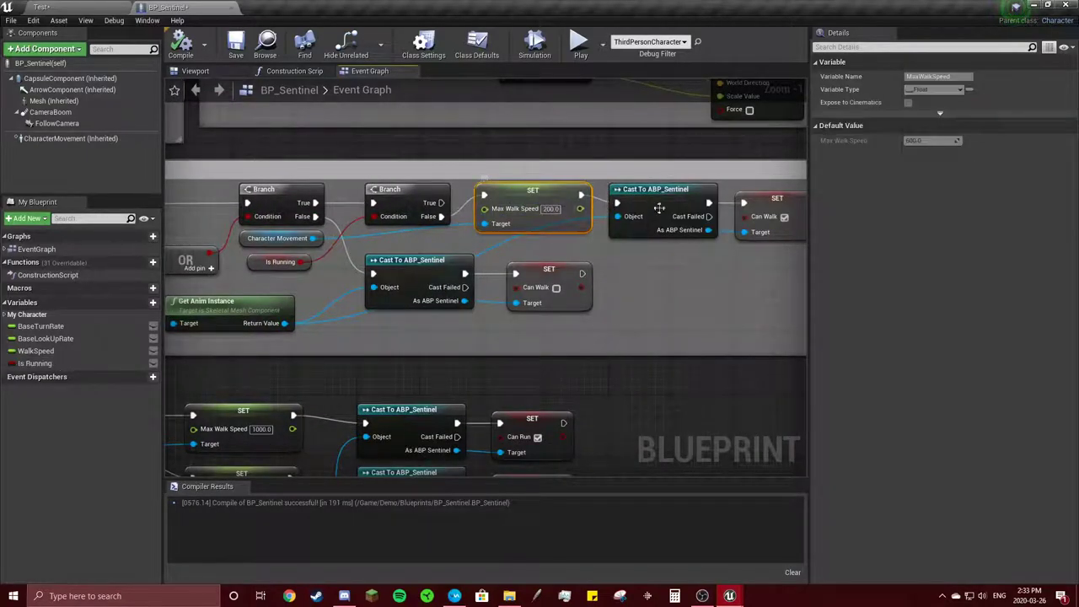
# Select the Character Movement getter feeding the Max Walk Speed setter
pyautogui.moveTo(658, 208); pyautogui.dragTo(479, 210, button='right')
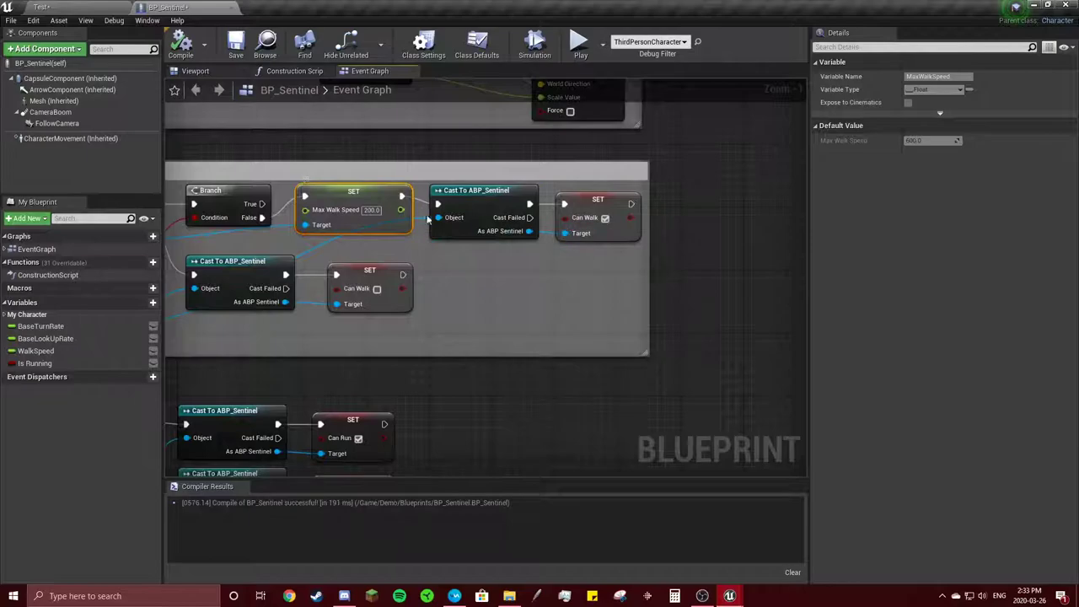
pyautogui.moveTo(344, 220); pyautogui.dragTo(380, 233, button='right')
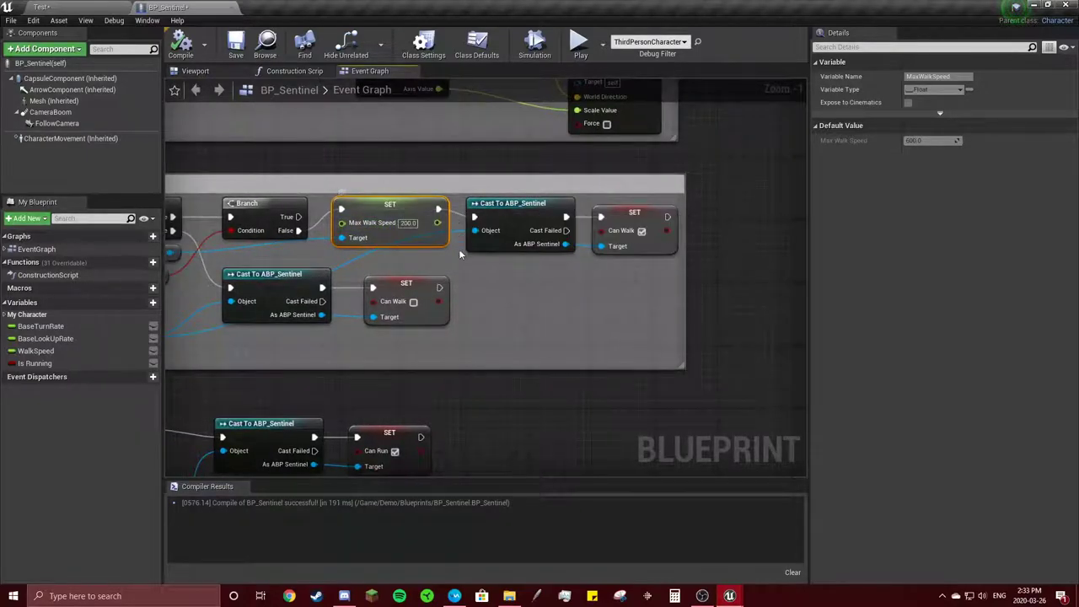
pyautogui.moveTo(397, 214)
pyautogui.mouseDown(button='right')
pyautogui.moveTo(485, 198)
pyautogui.moveTo(553, 203)
pyautogui.mouseUp(button='right')
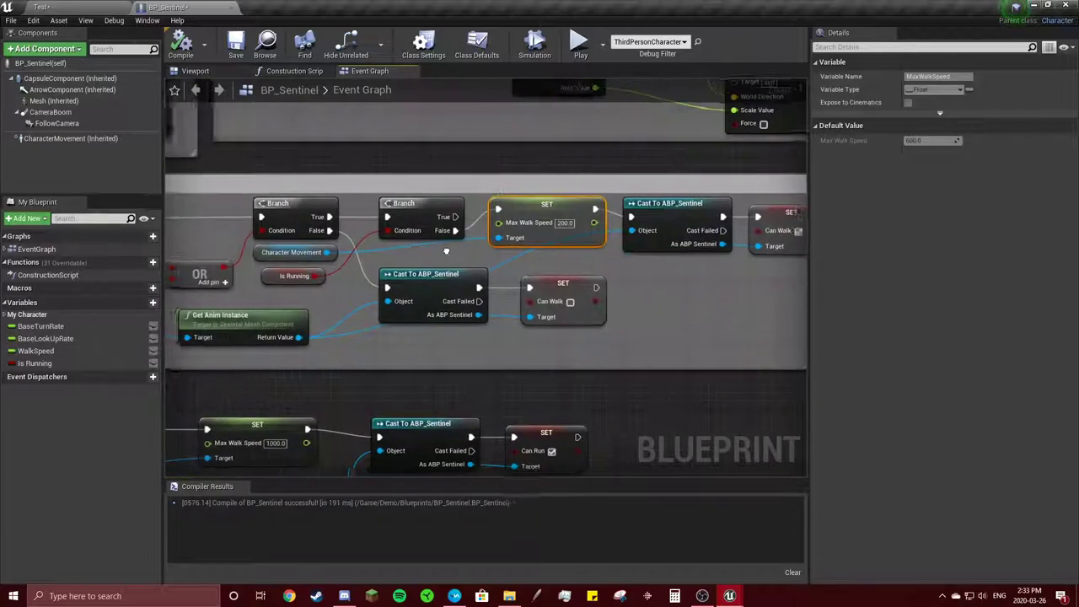
pyautogui.click(287, 252)
# Remove the Character Movement getter, the second Branch and the Max Walk Speed setter
pyautogui.hotkey('ctrl', 'z')
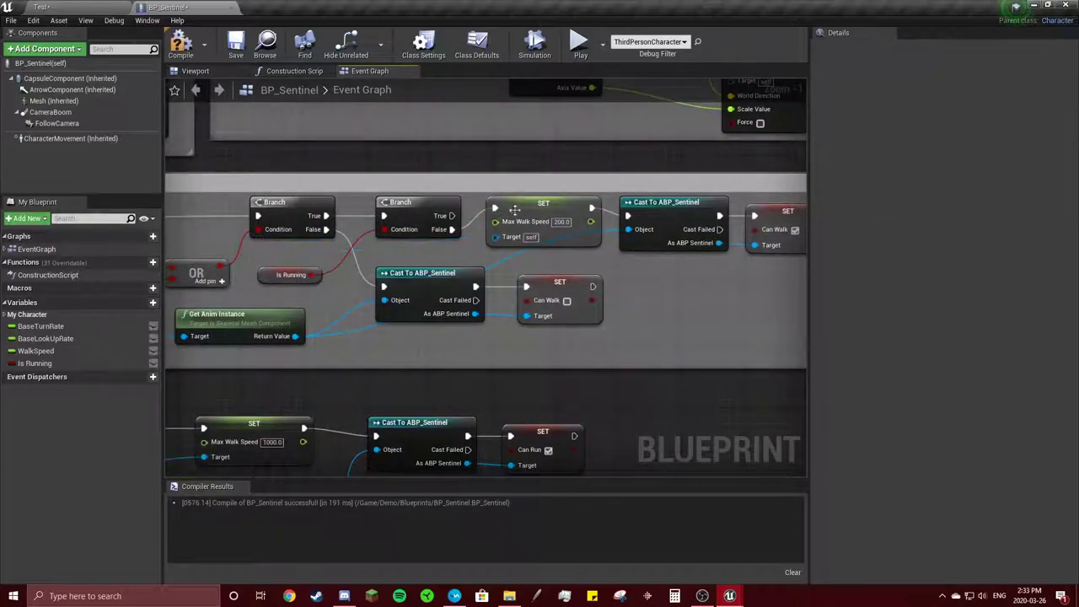
pyautogui.hotkey('ctrl', 'z')
pyautogui.hotkey('ctrl', 'z')
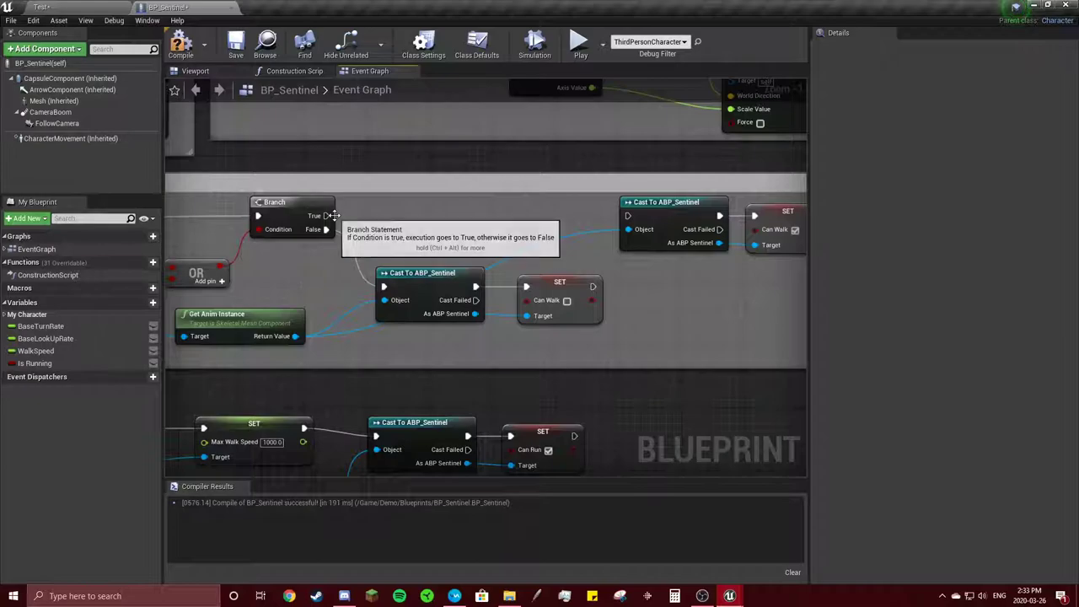
pyautogui.hotkey('ctrl', 'z')
pyautogui.hotkey('ctrl', 'z')
pyautogui.hotkey('ctrl', 'z')
# Wire the Branch's True output to the upper Cast To ABP_Sentinel and move it beside the Branch
pyautogui.moveTo(330, 224); pyautogui.dragTo(628, 216)
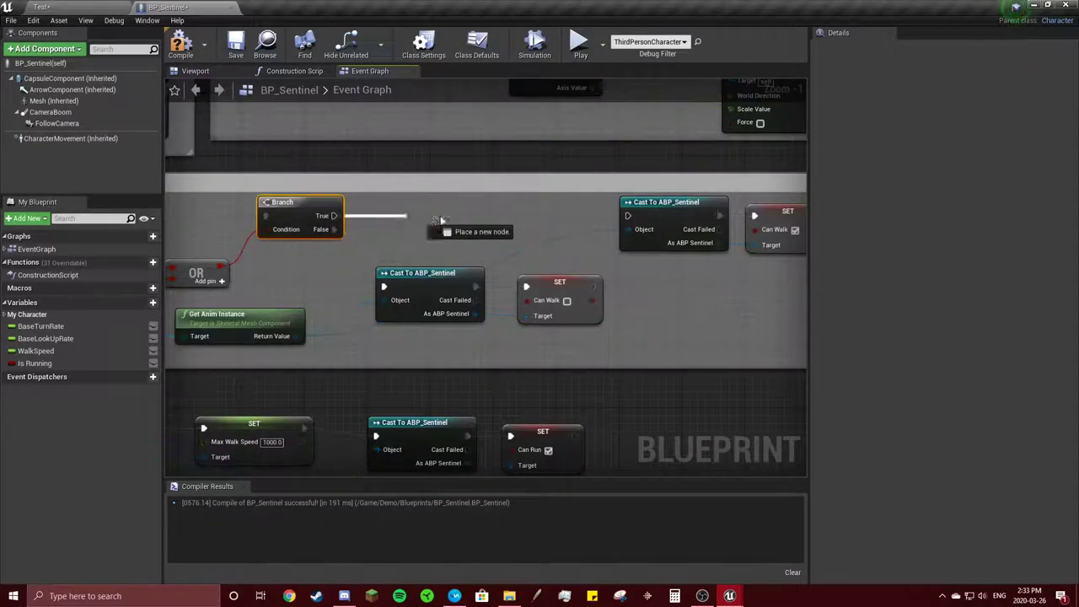
pyautogui.scroll(-2, 728, 279)
pyautogui.moveTo(727, 279); pyautogui.dragTo(629, 263, button='right')
pyautogui.moveTo(629, 263)
pyautogui.mouseDown()
pyautogui.moveTo(505, 202)
pyautogui.moveTo(364, 213)
pyautogui.mouseUp()
pyautogui.click(552, 268)
pyautogui.scroll(3, 552, 268)
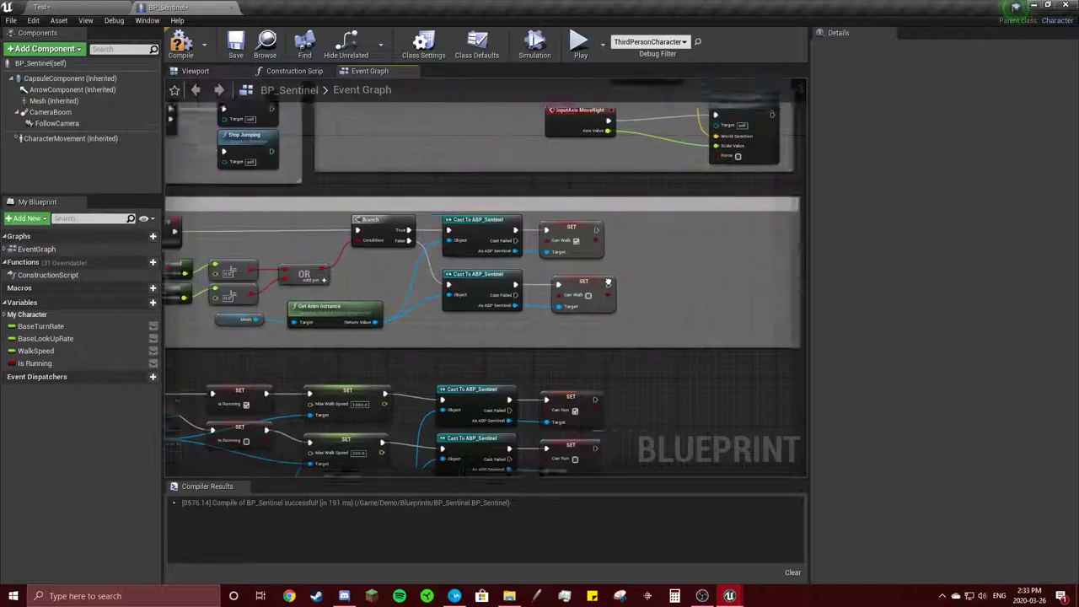
pyautogui.scroll(-1, 401, 282)
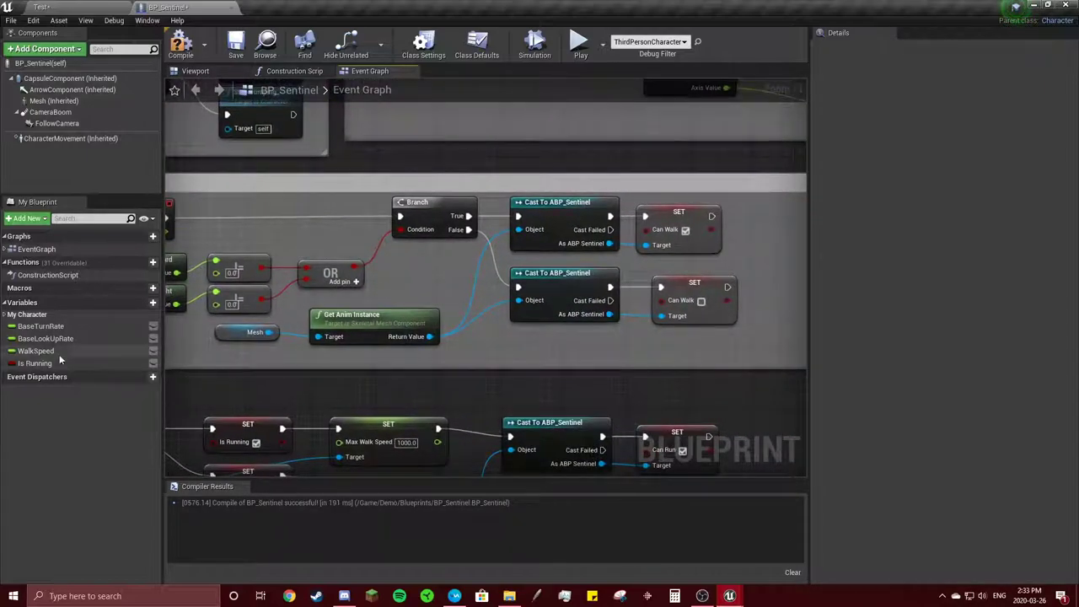
pyautogui.click(131, 303)
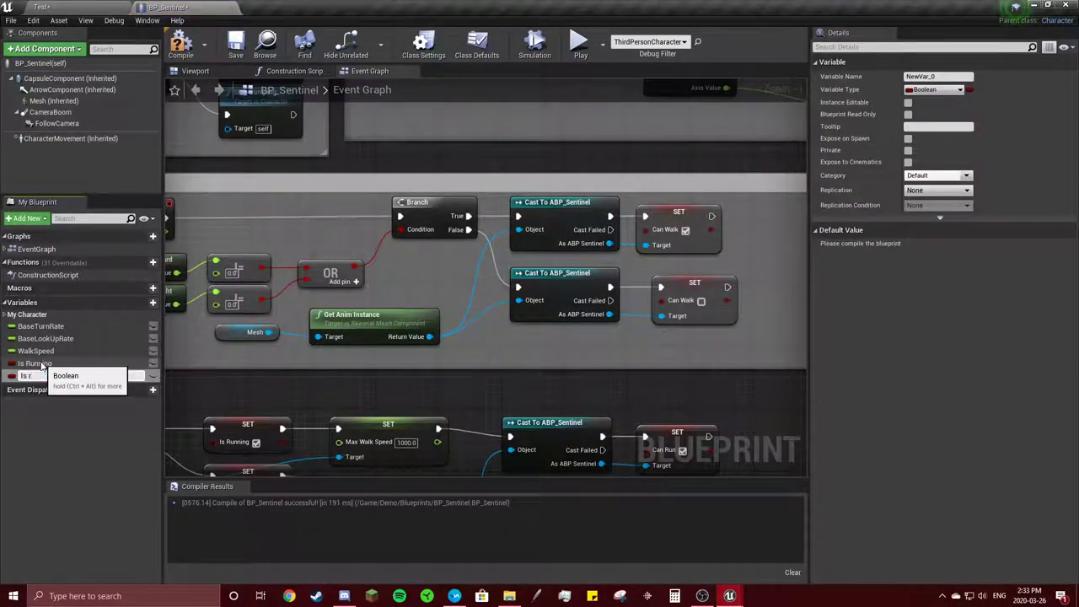
pyautogui.press('Return')
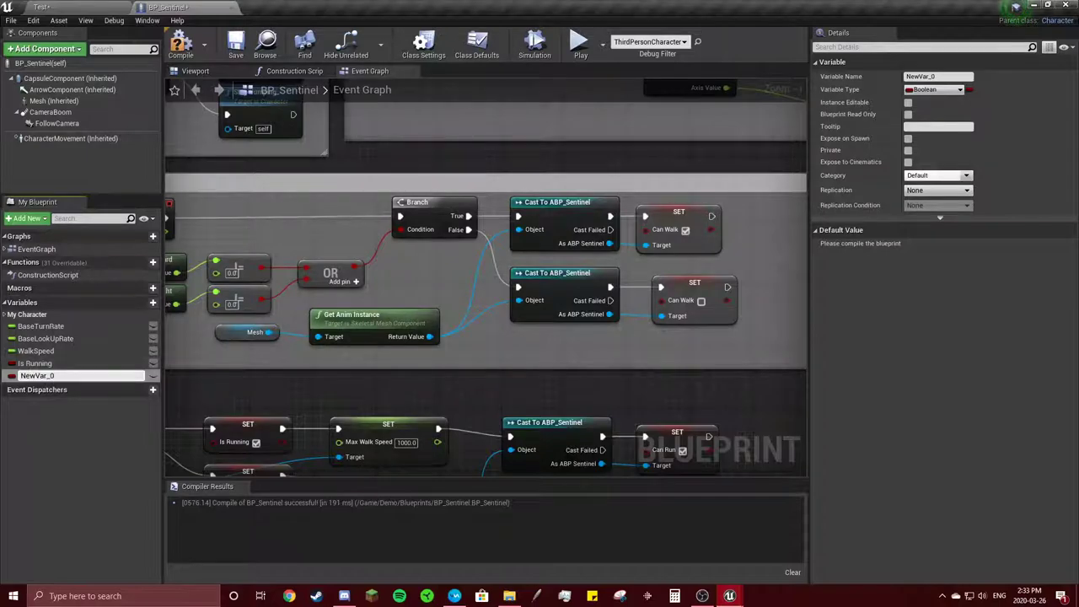
pyautogui.rightClick(62, 377)
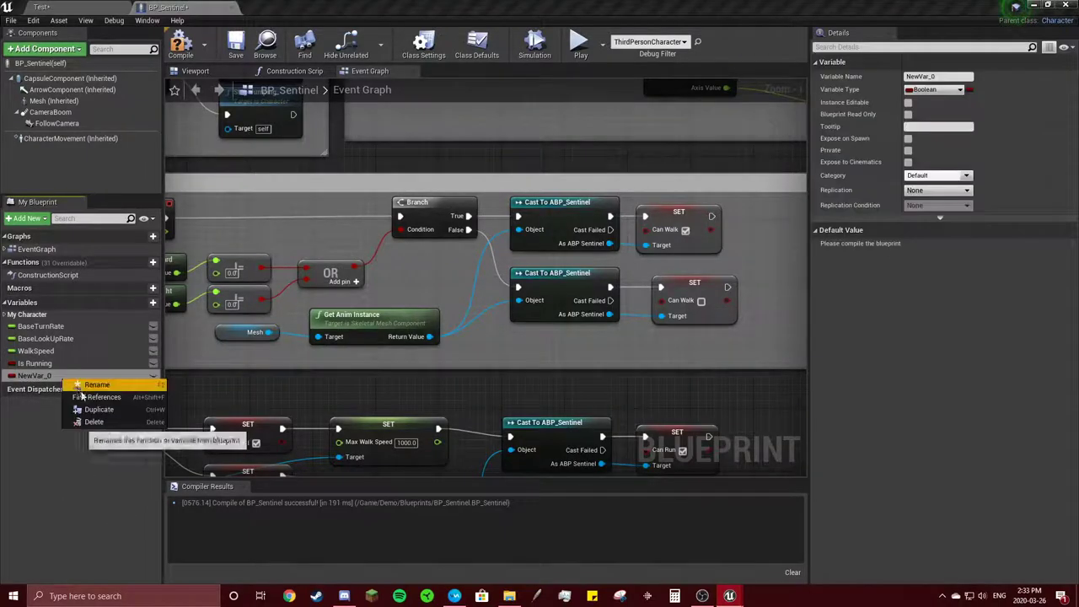
pyautogui.click(91, 422)
pyautogui.doubleClick(34, 363)
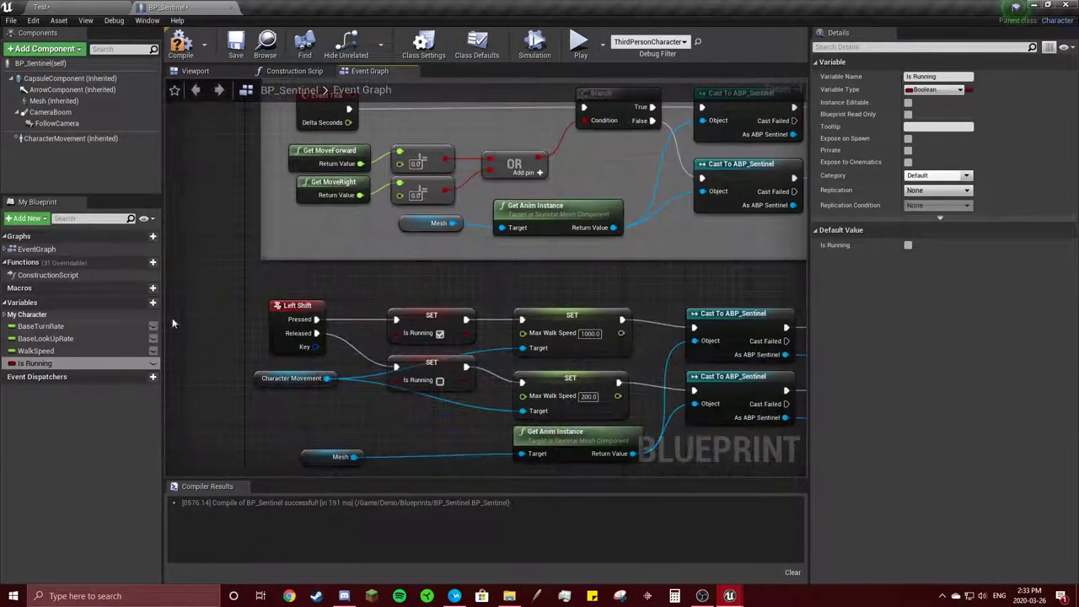
# Shift both Cast To ABP_Sentinel nodes and their Can Walk setters further right of the Branch
pyautogui.moveTo(434, 275); pyautogui.dragTo(368, 259, button='right')
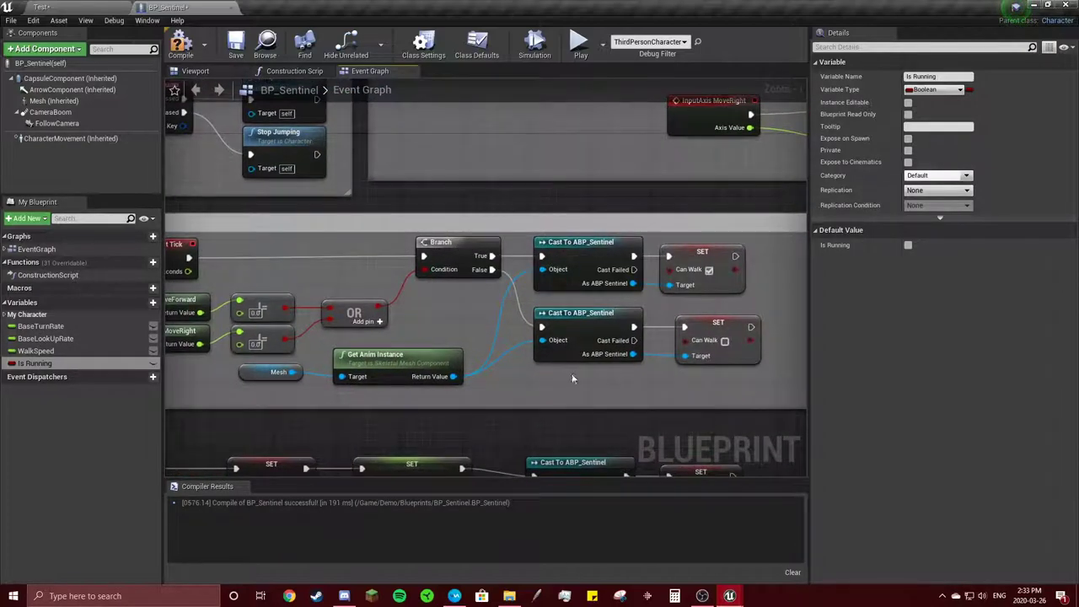
pyautogui.moveTo(572, 379); pyautogui.dragTo(700, 269)
pyautogui.moveTo(593, 277); pyautogui.dragTo(712, 276)
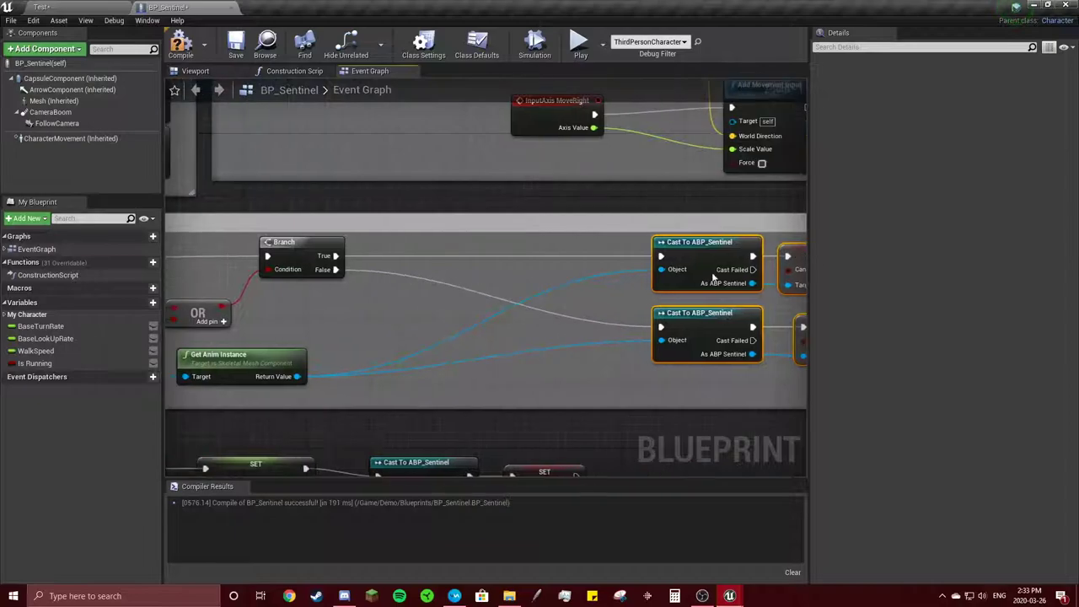
pyautogui.click(381, 255)
pyautogui.moveTo(381, 255)
pyautogui.mouseDown(button='right')
pyautogui.moveTo(395, 253)
pyautogui.moveTo(250, 275)
pyautogui.mouseUp(button='right')
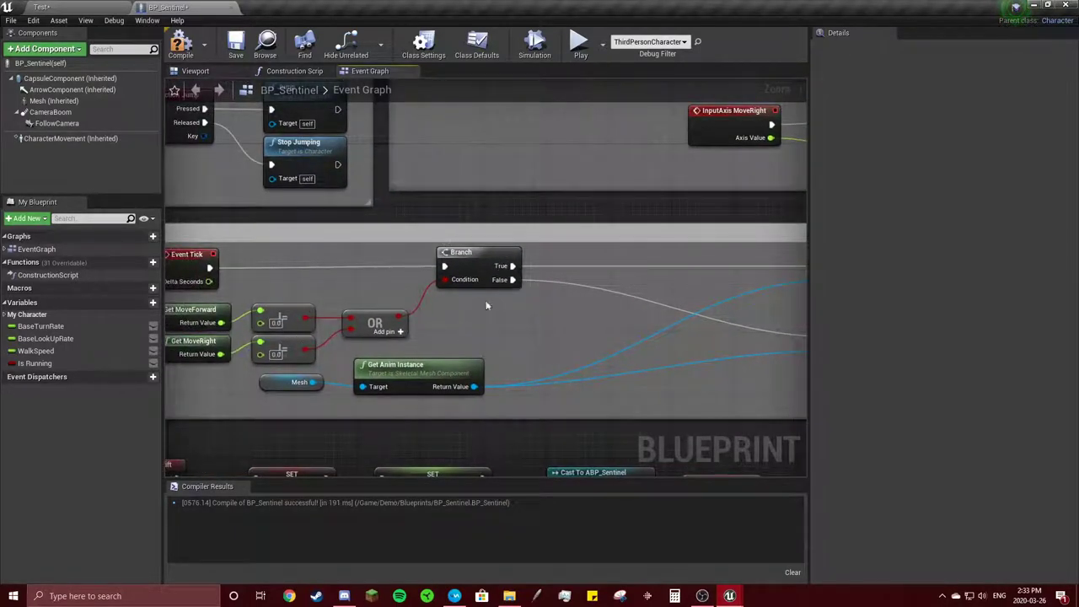
# Add a second Branch after the first Branch's True output, using Is Running as its condition
pyautogui.moveTo(511, 266); pyautogui.dragTo(582, 268)
pyautogui.write('brnach')
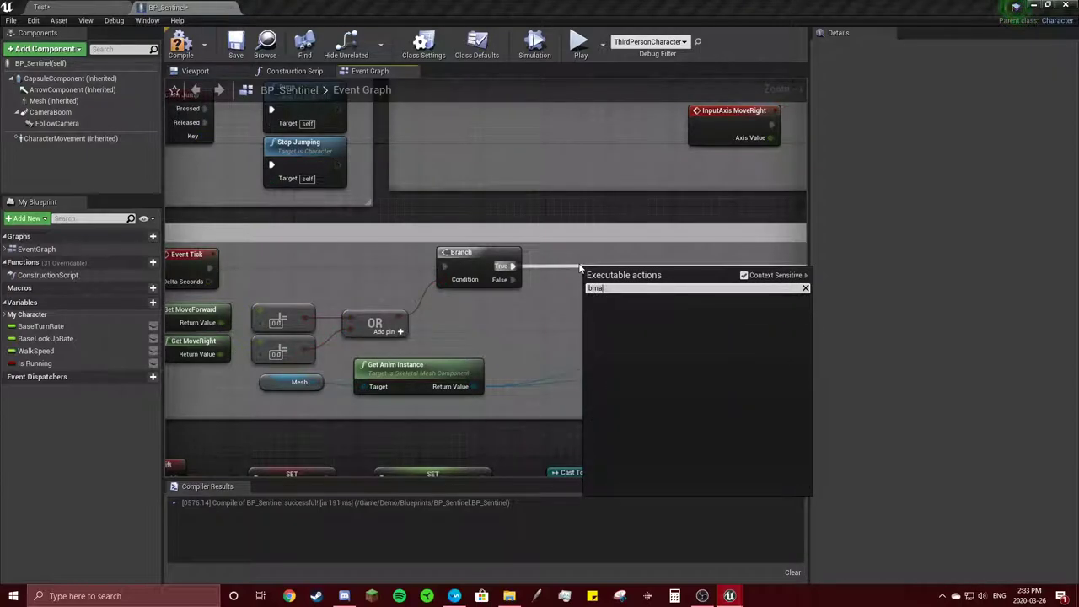
pyautogui.press('BackSpace')
pyautogui.press('BackSpace')
pyautogui.write('an')
pyautogui.click(675, 319)
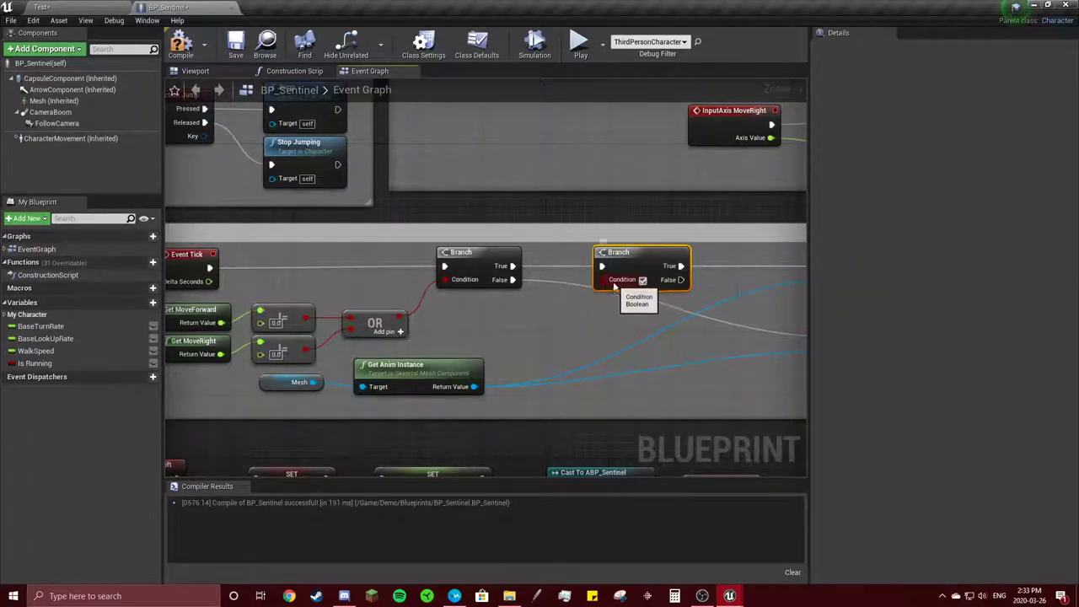
pyautogui.moveTo(601, 279); pyautogui.dragTo(506, 295)
pyautogui.write('is ru')
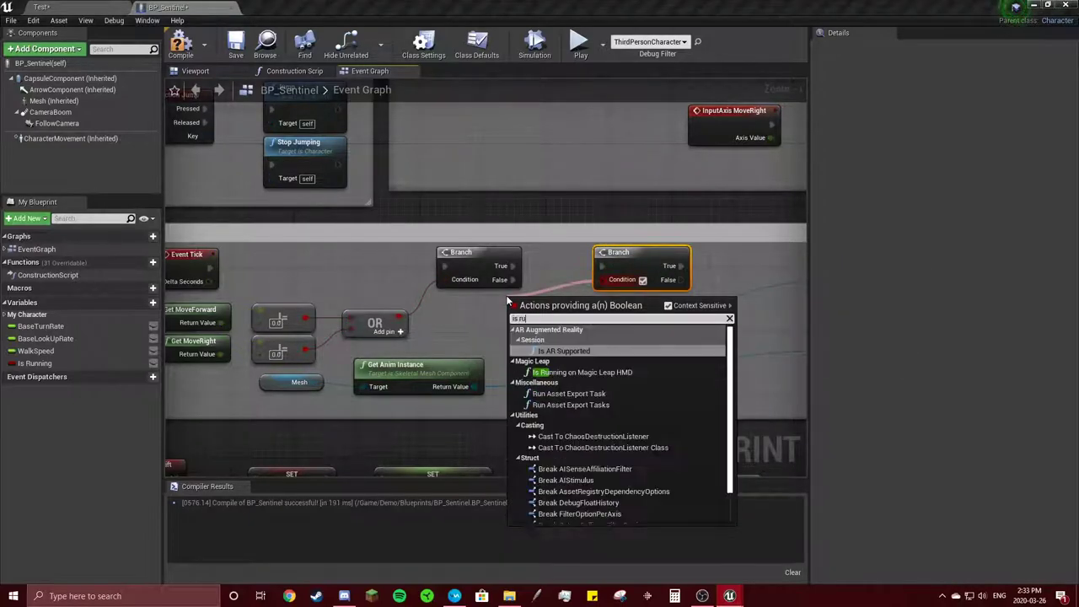
pyautogui.write('nnin')
pyautogui.click(605, 402)
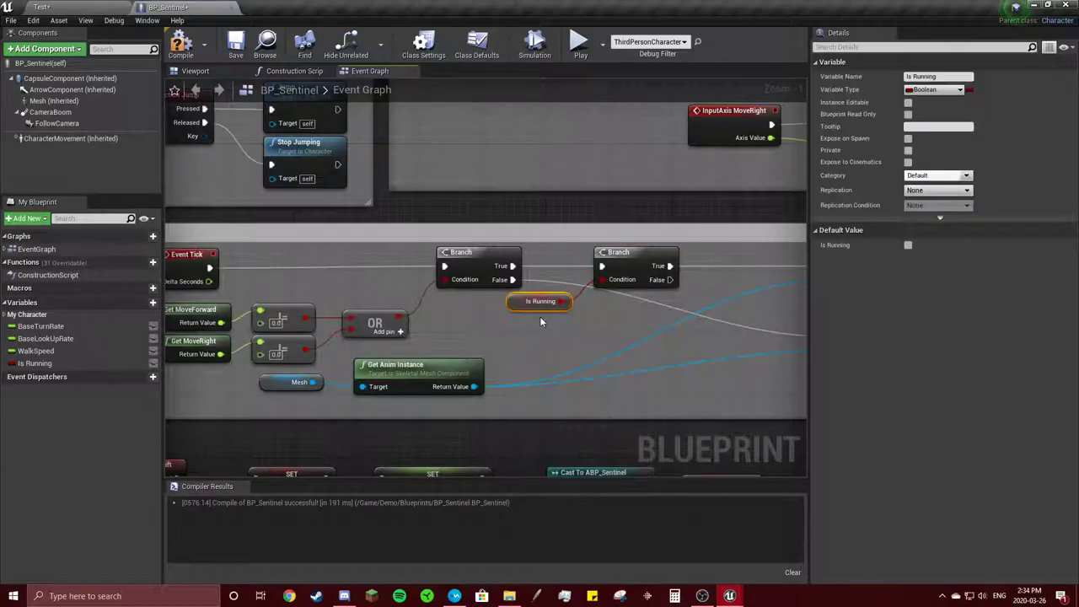
# Wire the new Branch's False output into the upper Cast To ABP_Sentinel and widen the walk comment box
pyautogui.moveTo(557, 263); pyautogui.dragTo(399, 261, button='right')
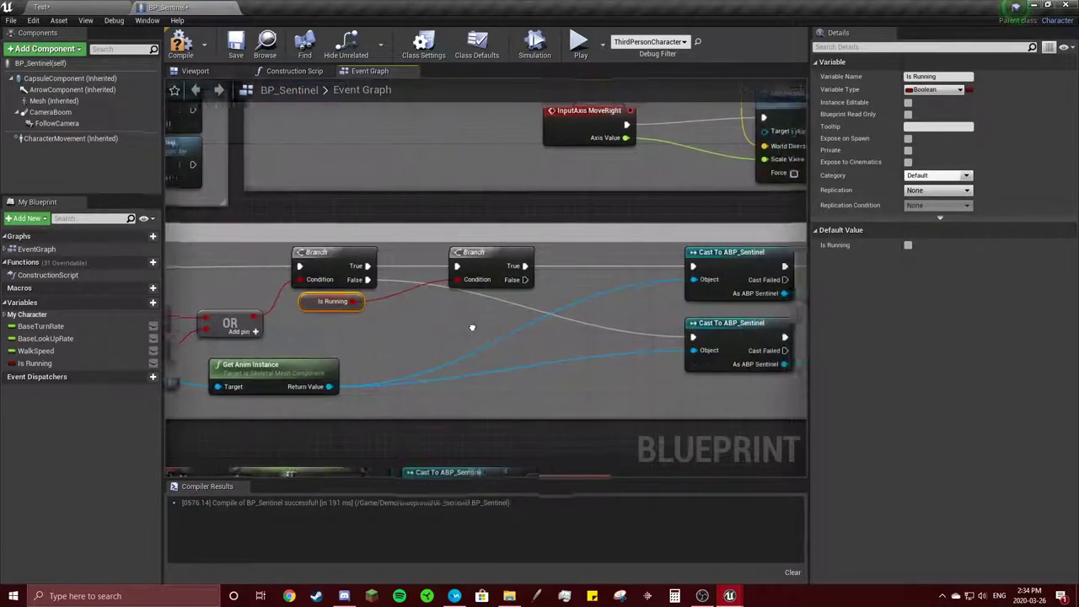
pyautogui.hotkey('ctrl', 'z')
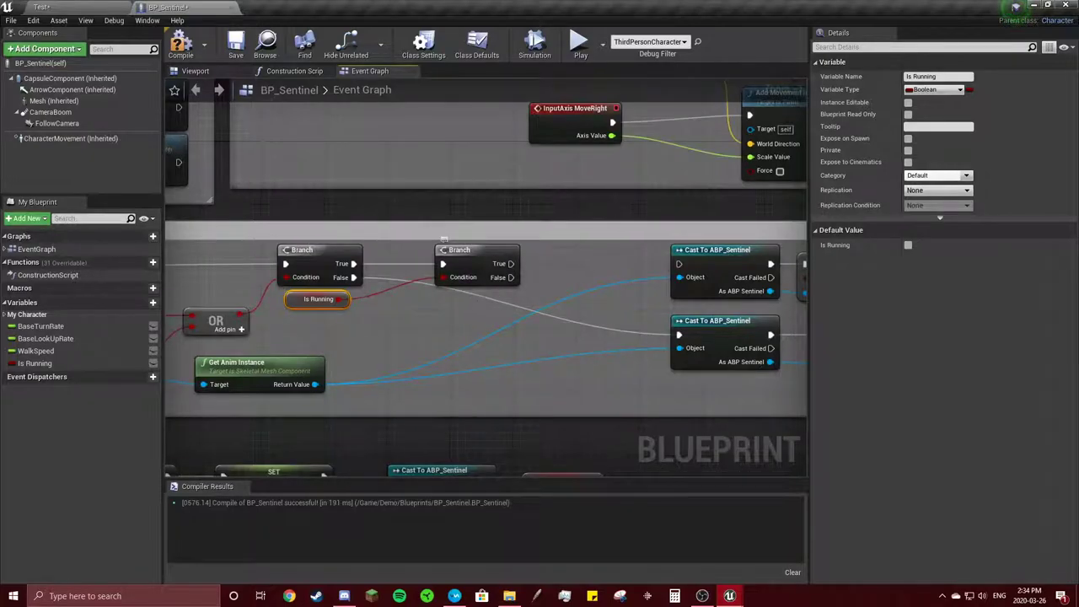
pyautogui.moveTo(511, 277); pyautogui.dragTo(677, 267)
pyautogui.moveTo(678, 268); pyautogui.dragTo(472, 266, button='right')
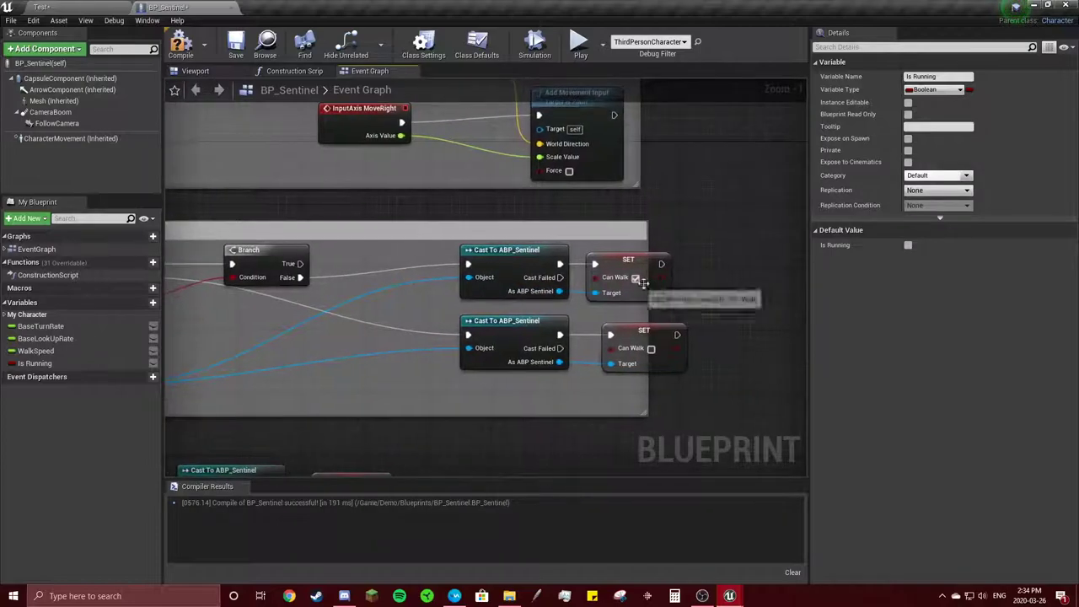
pyautogui.moveTo(648, 313); pyautogui.dragTo(704, 302)
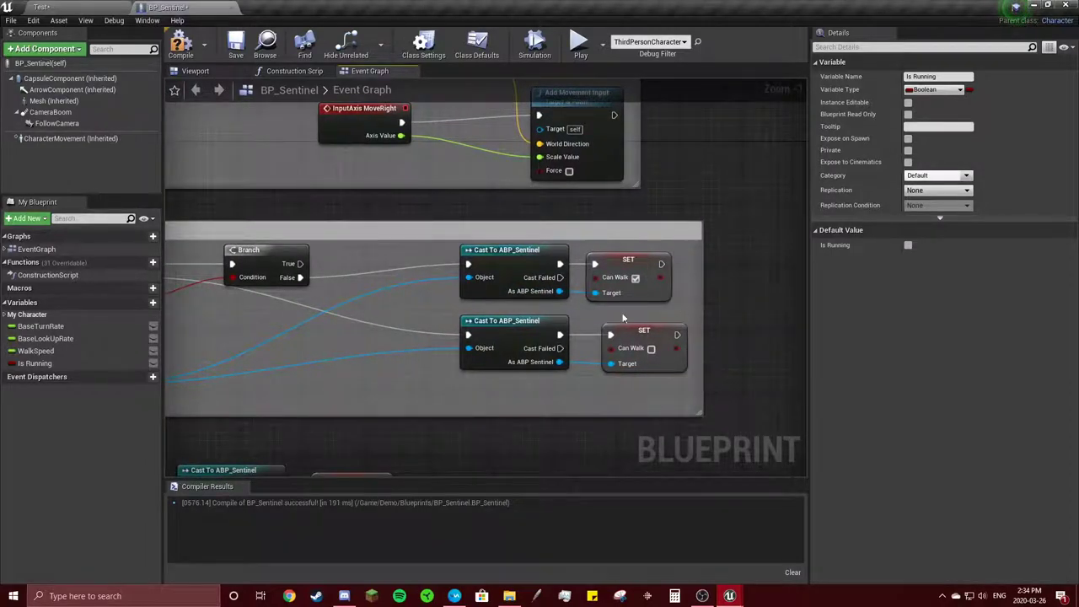
pyautogui.moveTo(309, 293); pyautogui.dragTo(415, 296, button='right')
pyautogui.scroll(1, 416, 292)
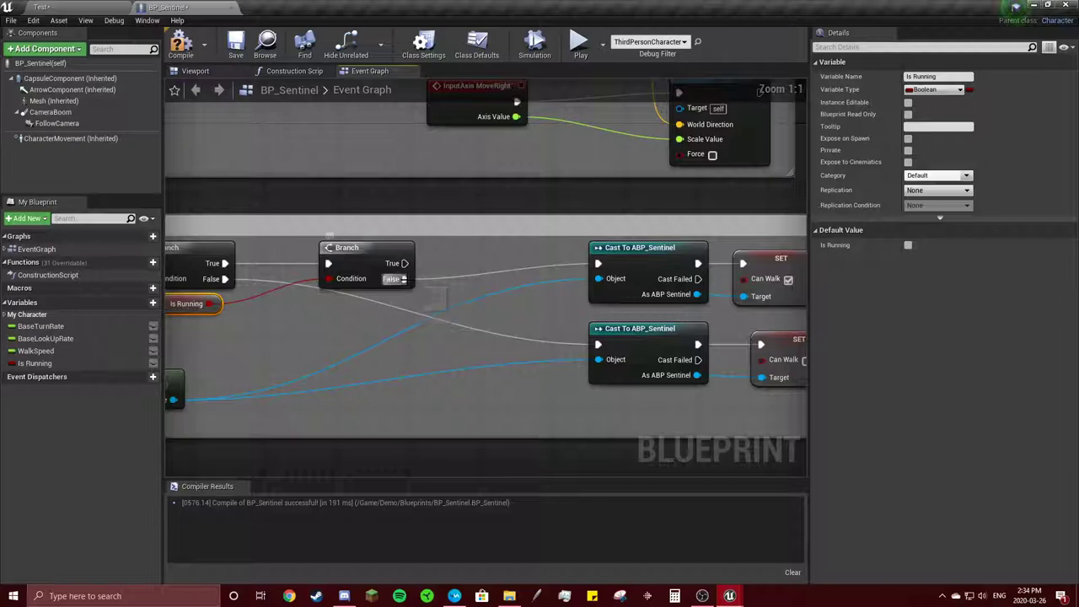
pyautogui.moveTo(405, 280); pyautogui.dragTo(449, 278)
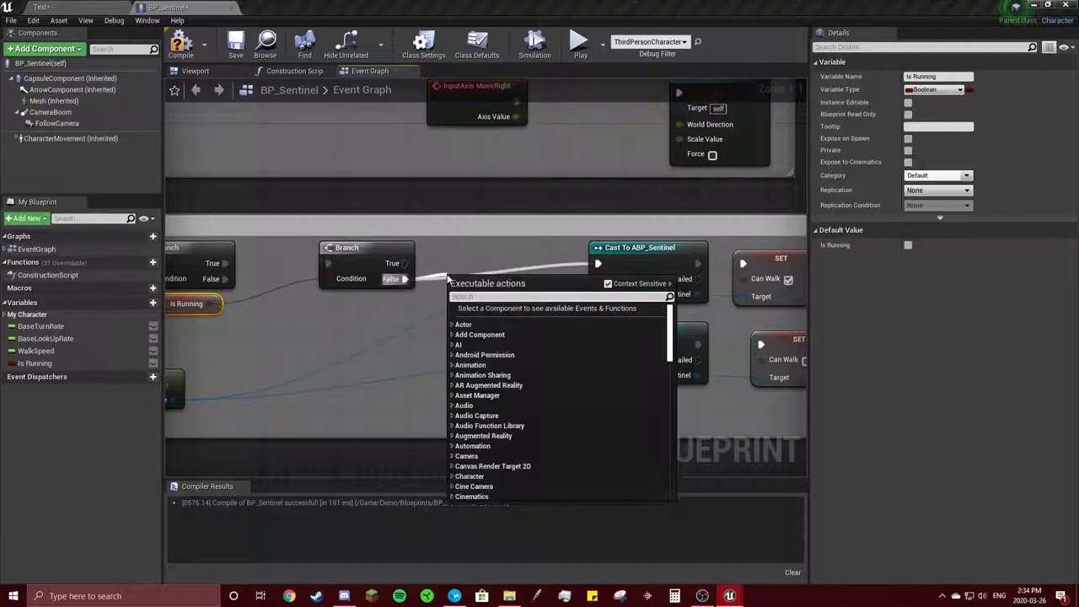
# Add a Get Character Movement node just below the Branch
pyautogui.press('Escape')
pyautogui.rightClick(334, 323)
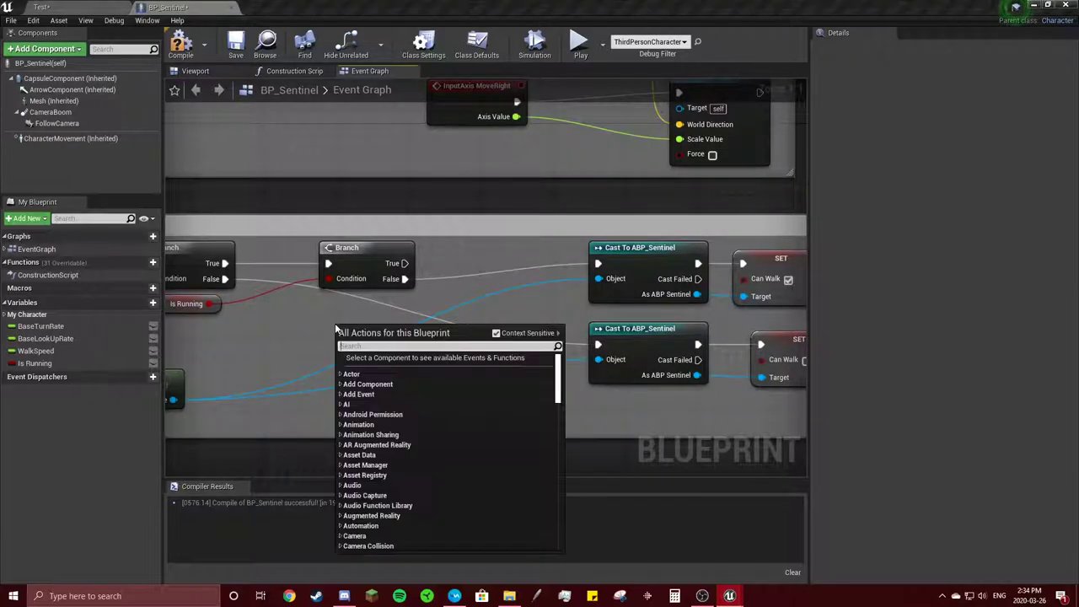
pyautogui.write('c')
pyautogui.press('BackSpace')
pyautogui.write('get c')
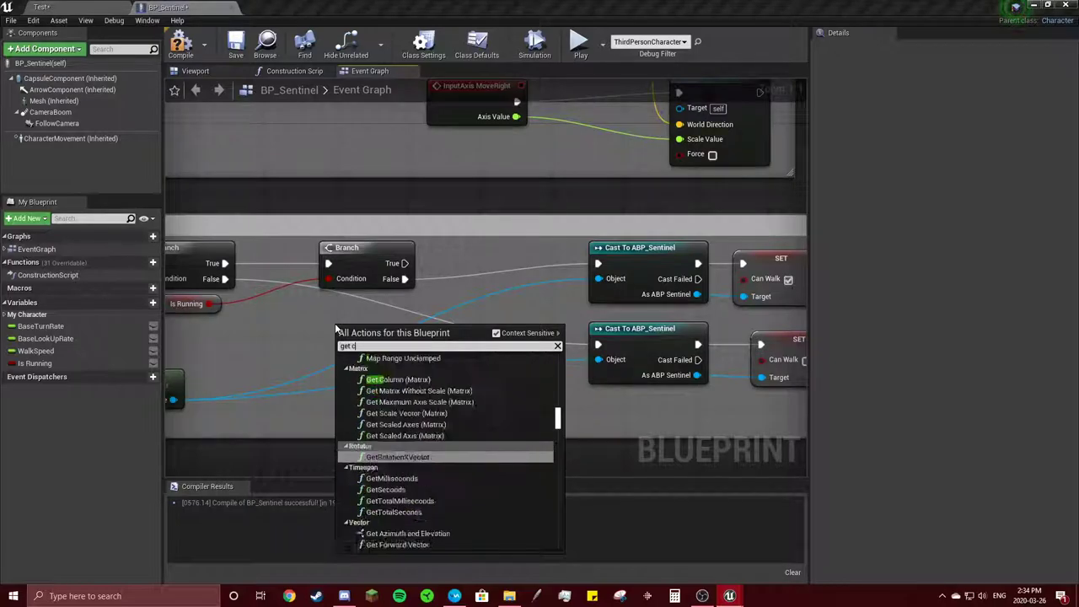
pyautogui.write('haracter movement')
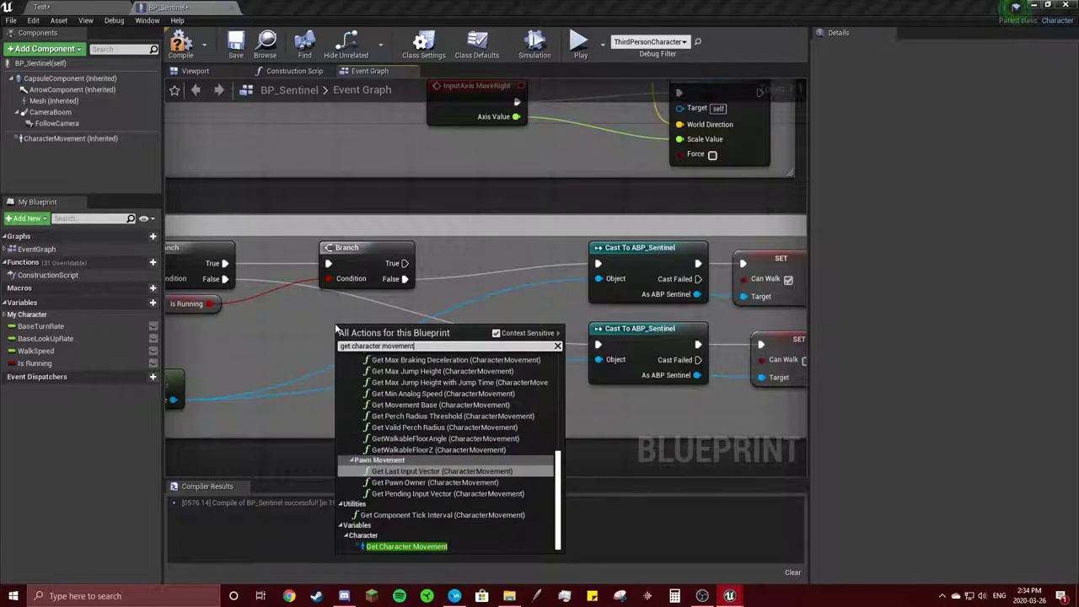
pyautogui.click(399, 546)
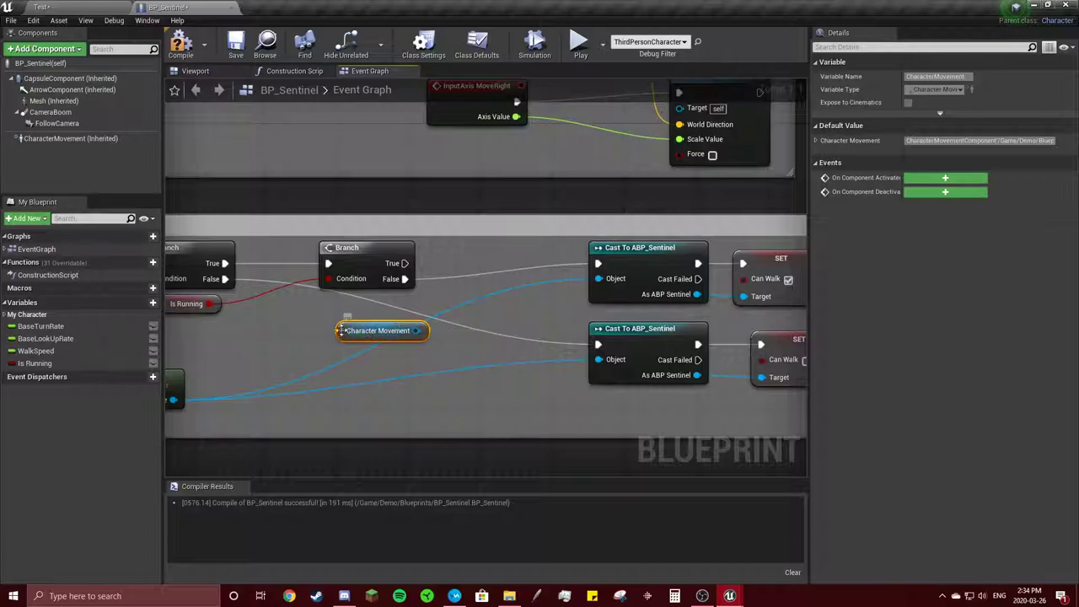
pyautogui.moveTo(341, 331); pyautogui.dragTo(323, 303)
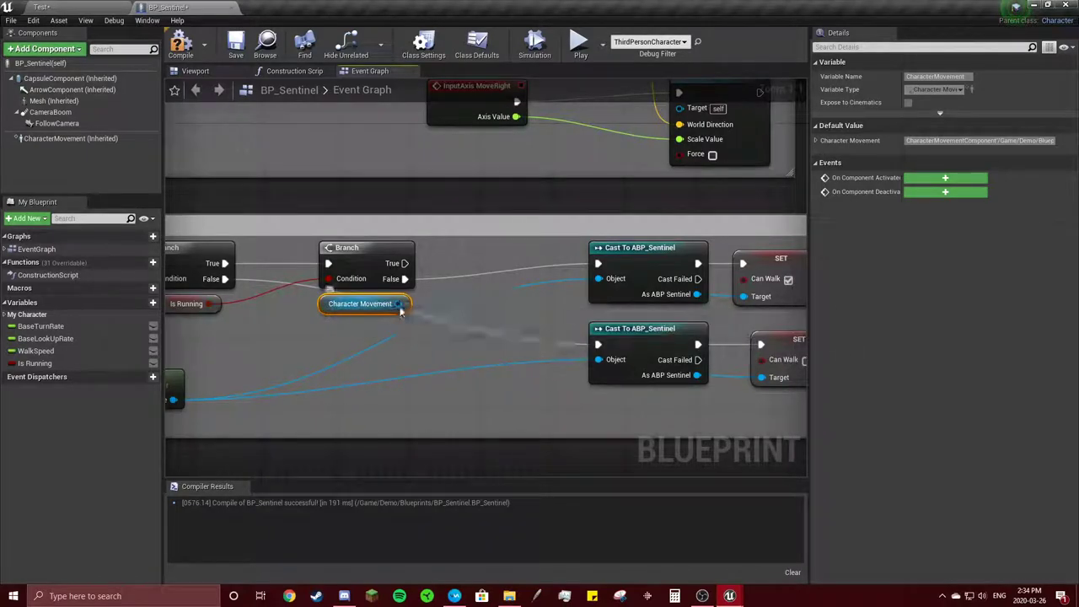
# Add a Set Max Walk Speed of 200.0, wired between Branch True and Cast To ABP_Sentinel
pyautogui.moveTo(398, 304); pyautogui.dragTo(480, 279)
pyautogui.write('g')
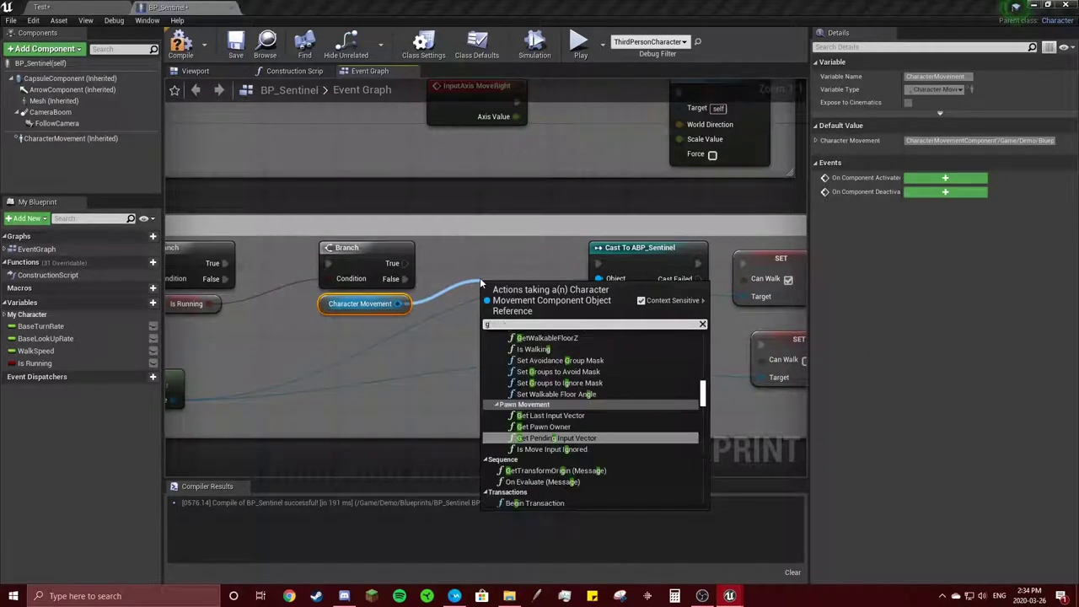
pyautogui.press('BackSpace')
pyautogui.write('set m')
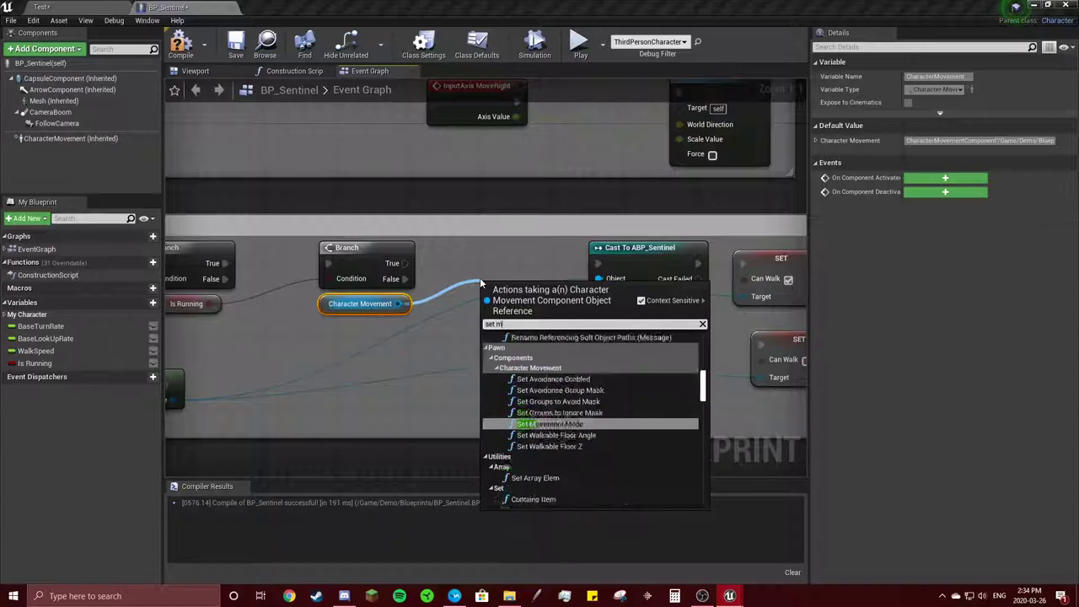
pyautogui.write('ax walk')
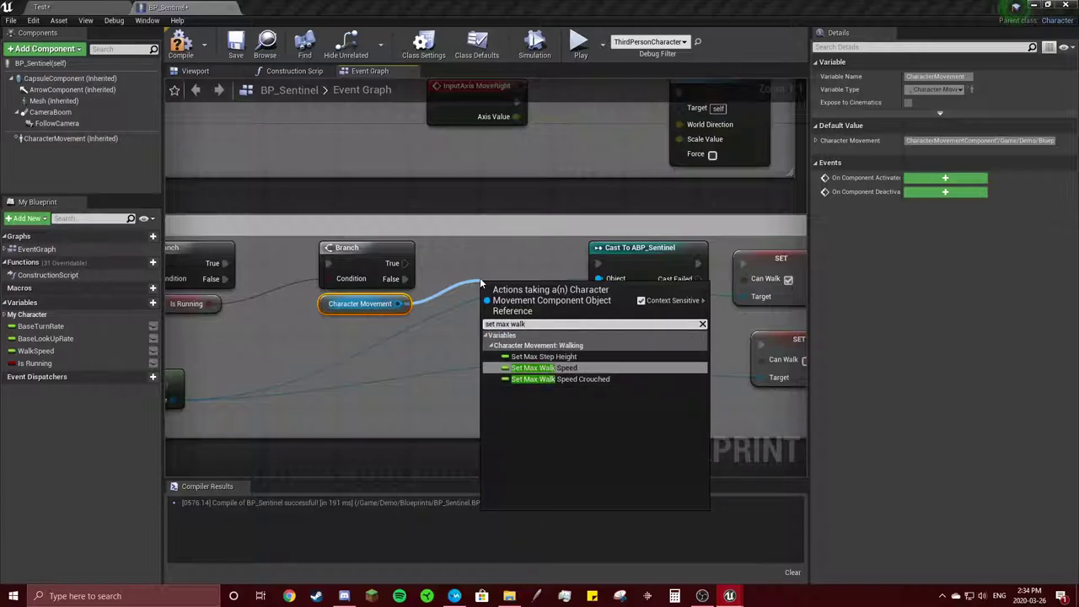
pyautogui.click(558, 368)
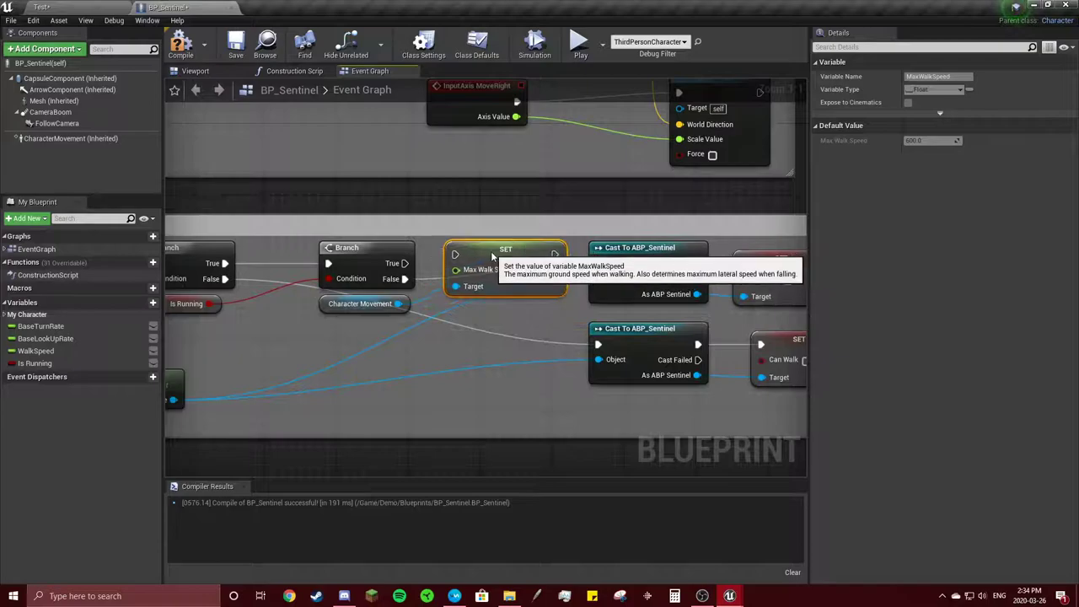
pyautogui.moveTo(405, 263); pyautogui.dragTo(455, 255)
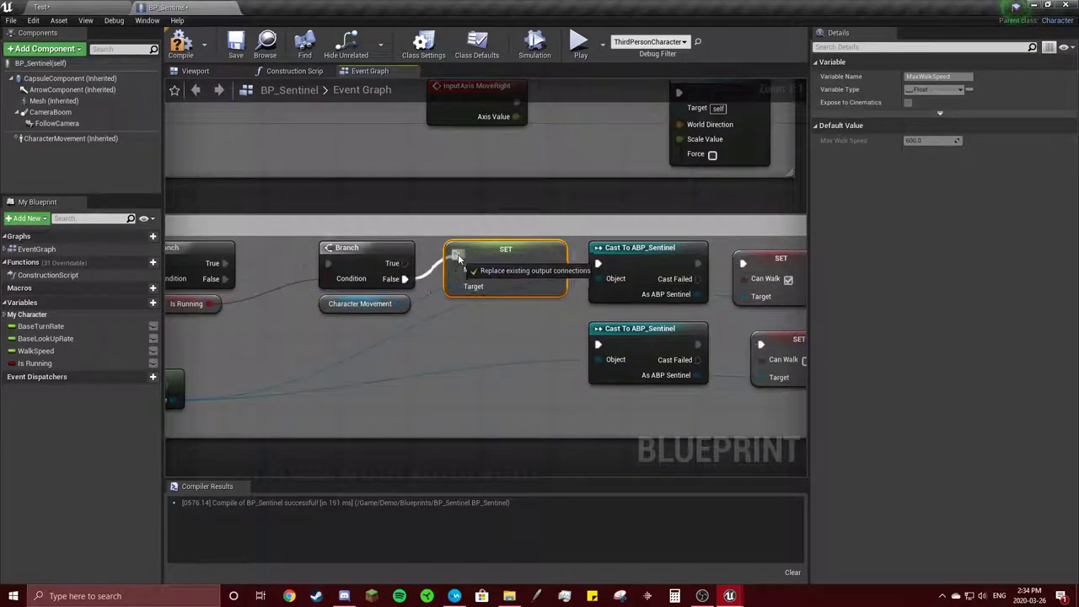
pyautogui.moveTo(554, 253); pyautogui.dragTo(598, 264)
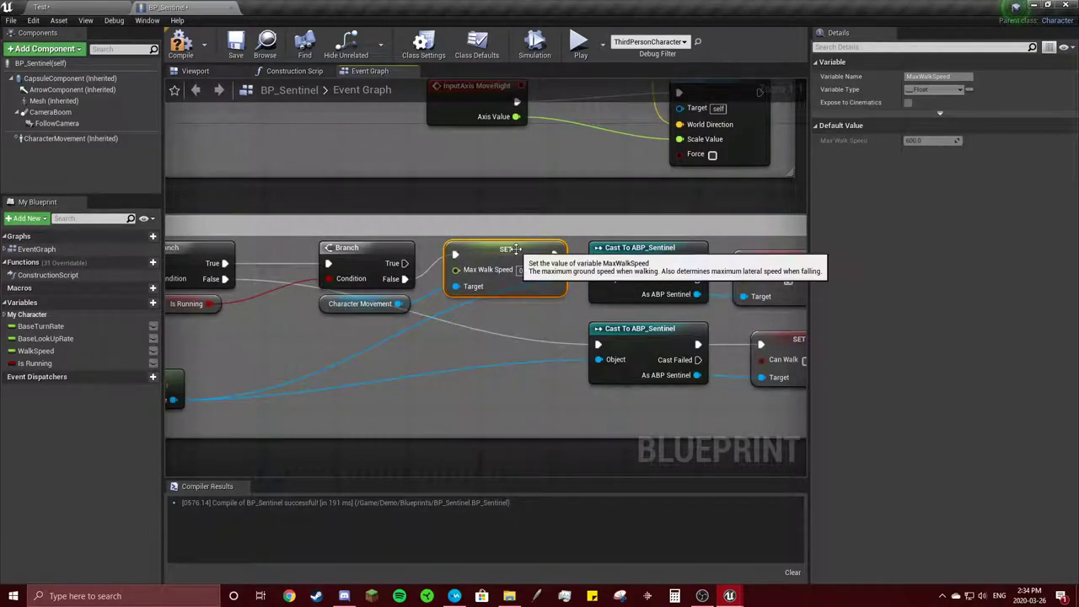
pyautogui.click(524, 279)
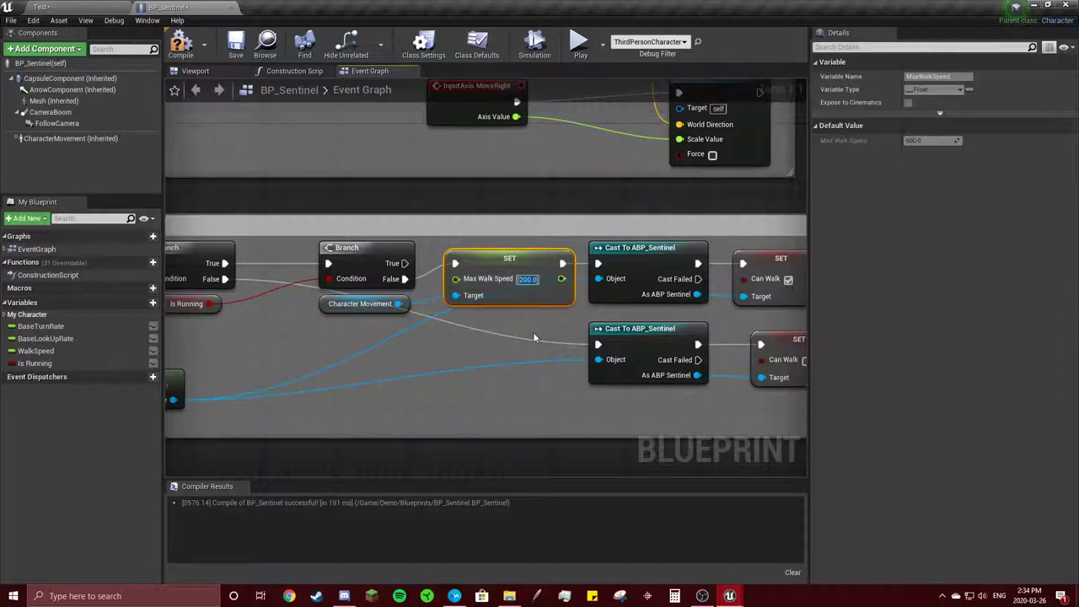
pyautogui.scroll(-1, 510, 336)
pyautogui.moveTo(510, 337)
pyautogui.mouseDown(button='right')
pyautogui.moveTo(530, 218)
pyautogui.moveTo(610, 270)
pyautogui.mouseUp(button='right')
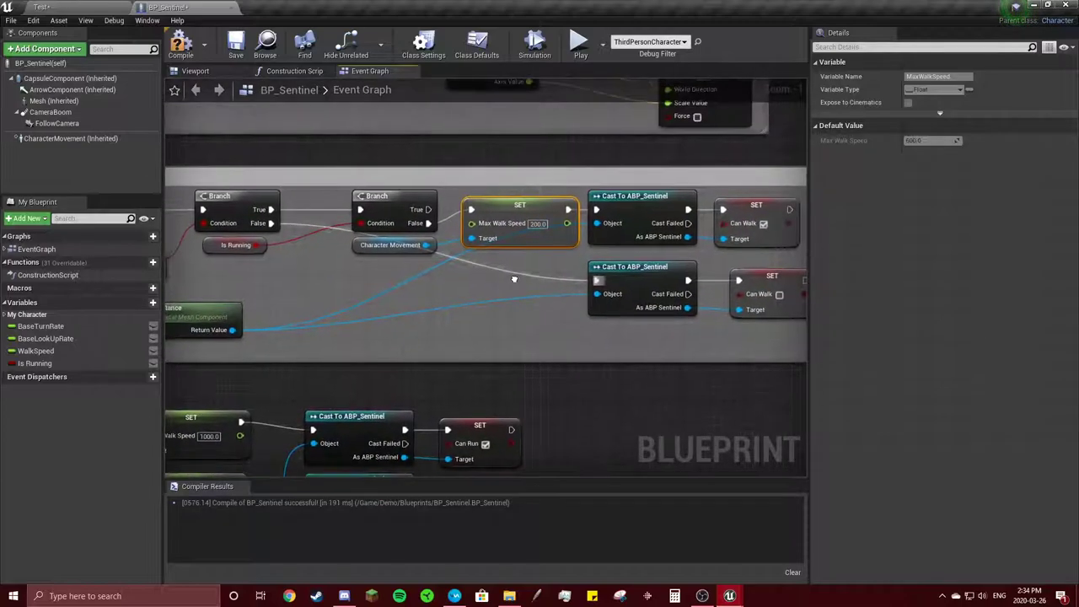
pyautogui.scroll(-1, 610, 270)
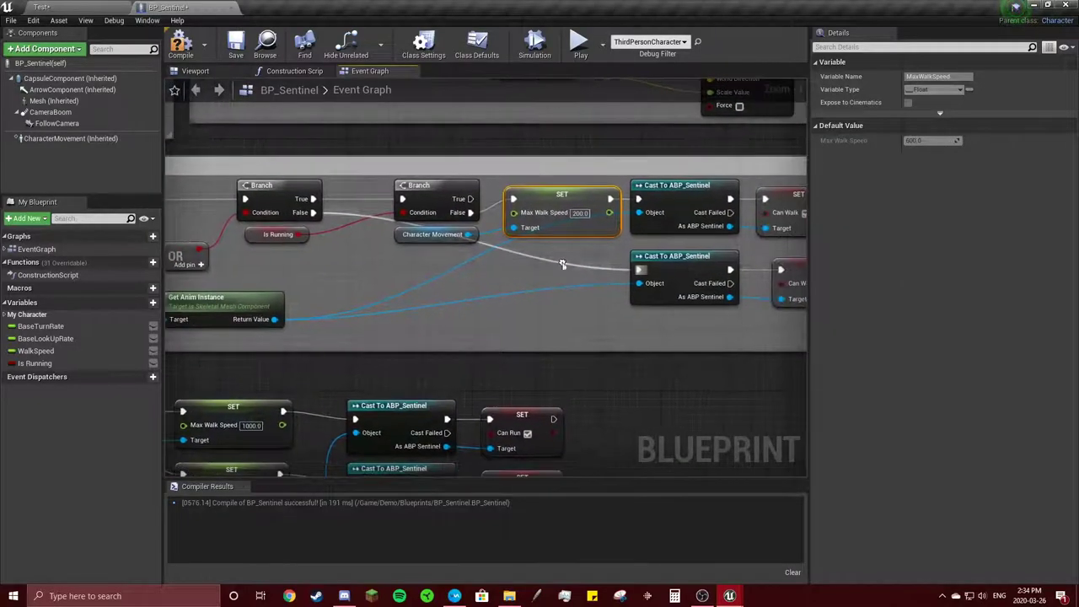
# Rearrange the speed setter, lower cast and Can Walk setter, Get Anim Instance and Mesh nodes into an aligned layout
pyautogui.moveTo(665, 250)
pyautogui.mouseDown()
pyautogui.moveTo(569, 230)
pyautogui.moveTo(365, 236)
pyautogui.mouseUp()
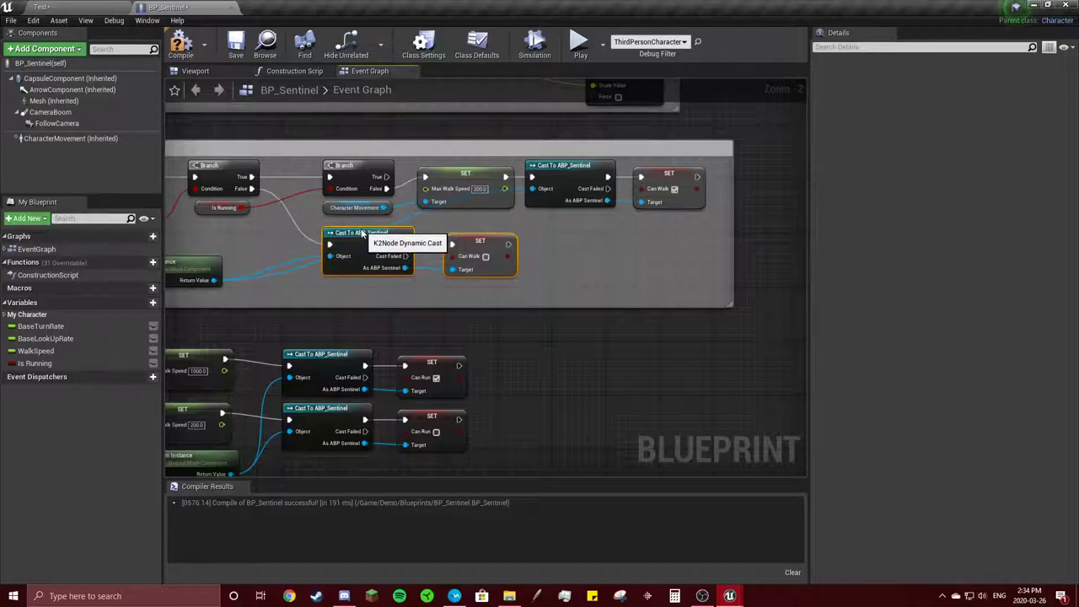
pyautogui.moveTo(273, 275); pyautogui.dragTo(384, 272, button='right')
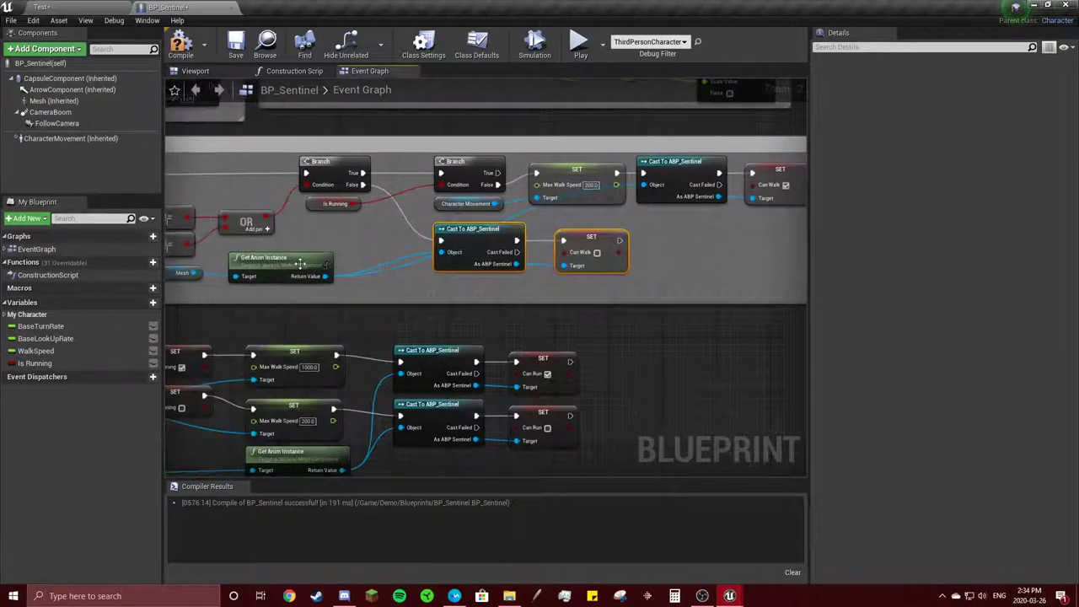
pyautogui.moveTo(294, 268); pyautogui.dragTo(356, 245)
pyautogui.click(590, 239)
pyautogui.keyDown('ctrl'); pyautogui.click(478, 236); pyautogui.keyUp('ctrl')
pyautogui.moveTo(478, 236); pyautogui.dragTo(683, 227)
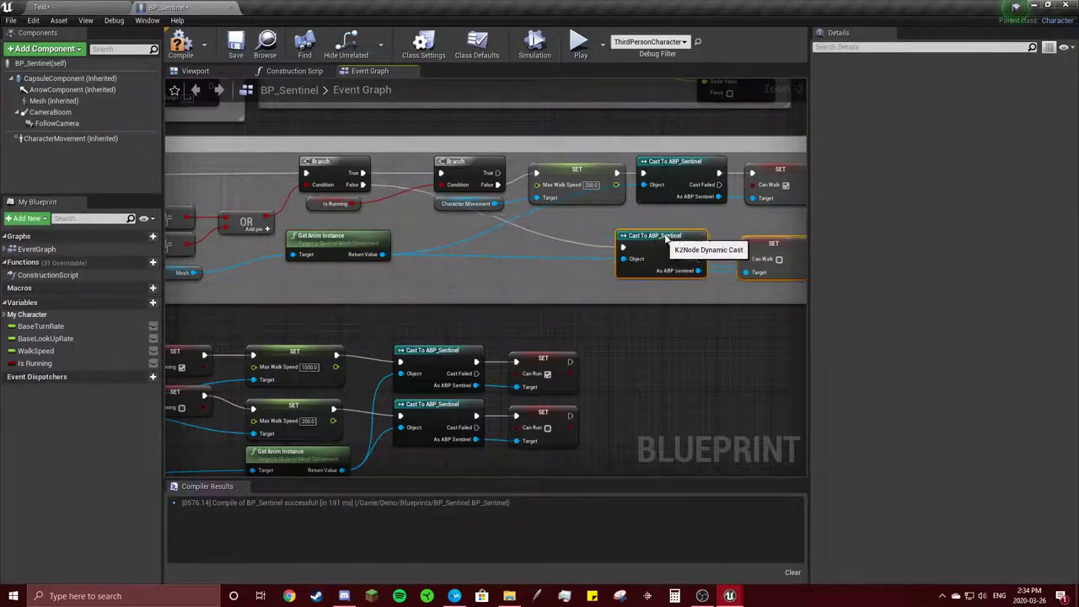
pyautogui.moveTo(347, 243); pyautogui.dragTo(484, 240)
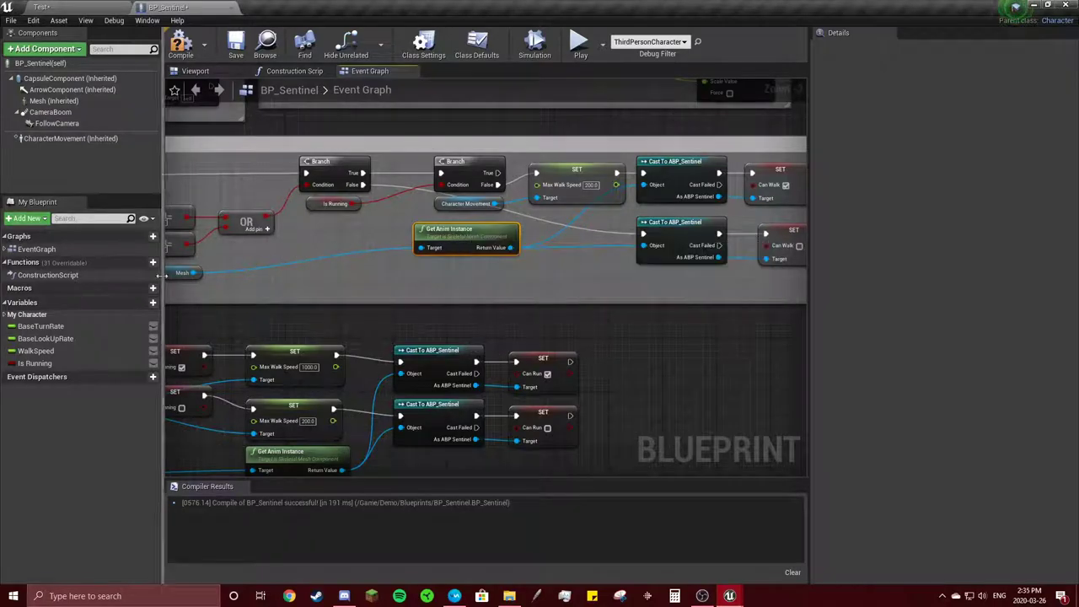
pyautogui.moveTo(182, 272); pyautogui.dragTo(373, 251)
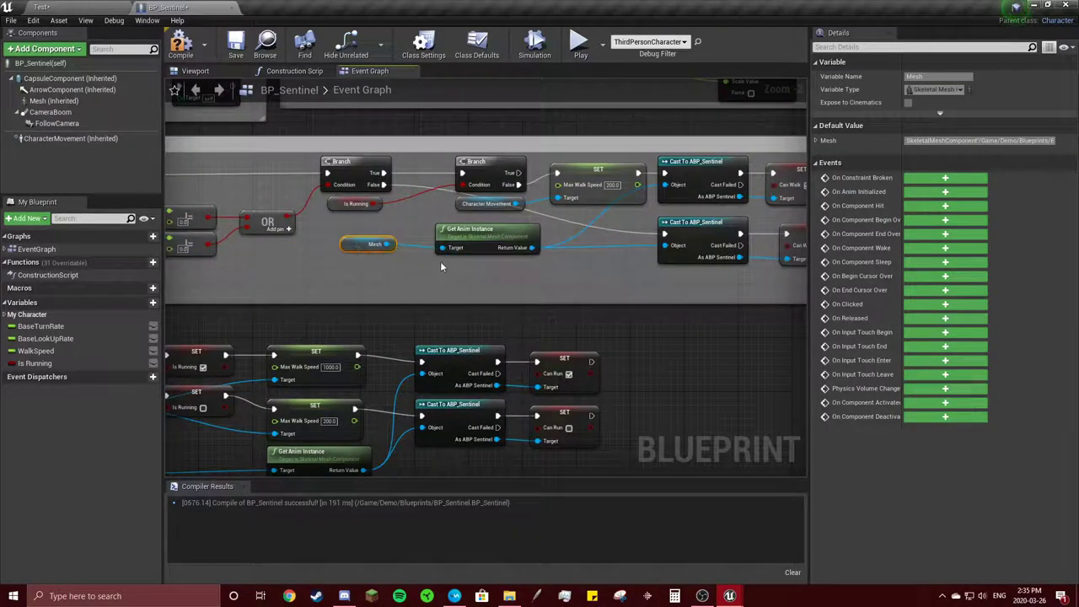
pyautogui.click(440, 262)
pyautogui.moveTo(432, 272)
pyautogui.mouseDown(button='right')
pyautogui.moveTo(615, 272)
pyautogui.moveTo(343, 286)
pyautogui.mouseUp(button='right')
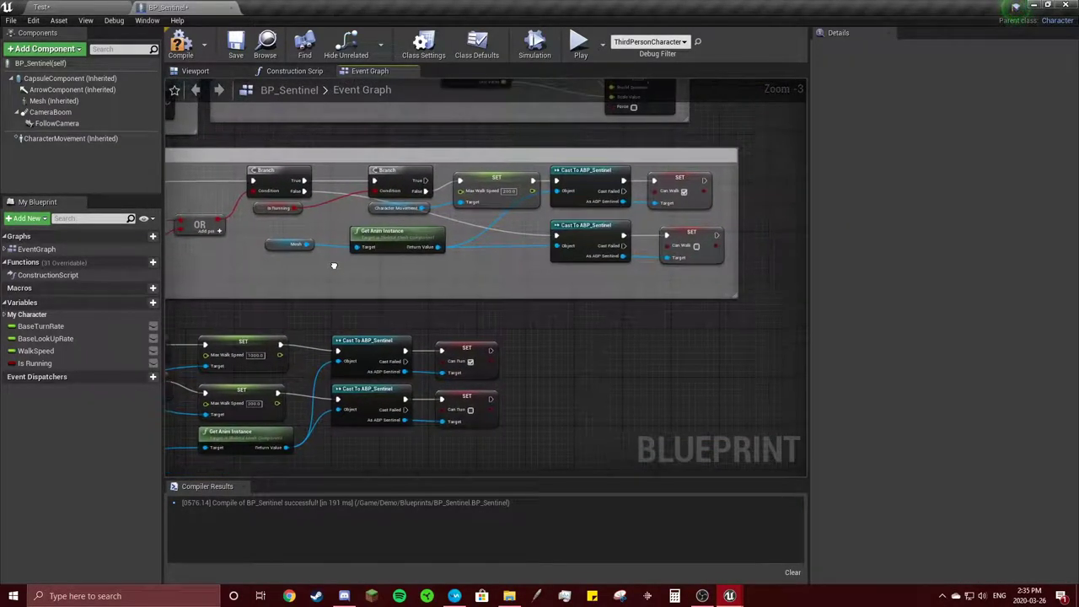
pyautogui.scroll(-1, 534, 220)
pyautogui.moveTo(534, 226)
pyautogui.mouseDown(button='right')
pyautogui.moveTo(591, 222)
pyautogui.moveTo(564, 174)
pyautogui.mouseUp(button='right')
# Move the existing Left Shift node group further down the graph
pyautogui.scroll(-1, 644, 385)
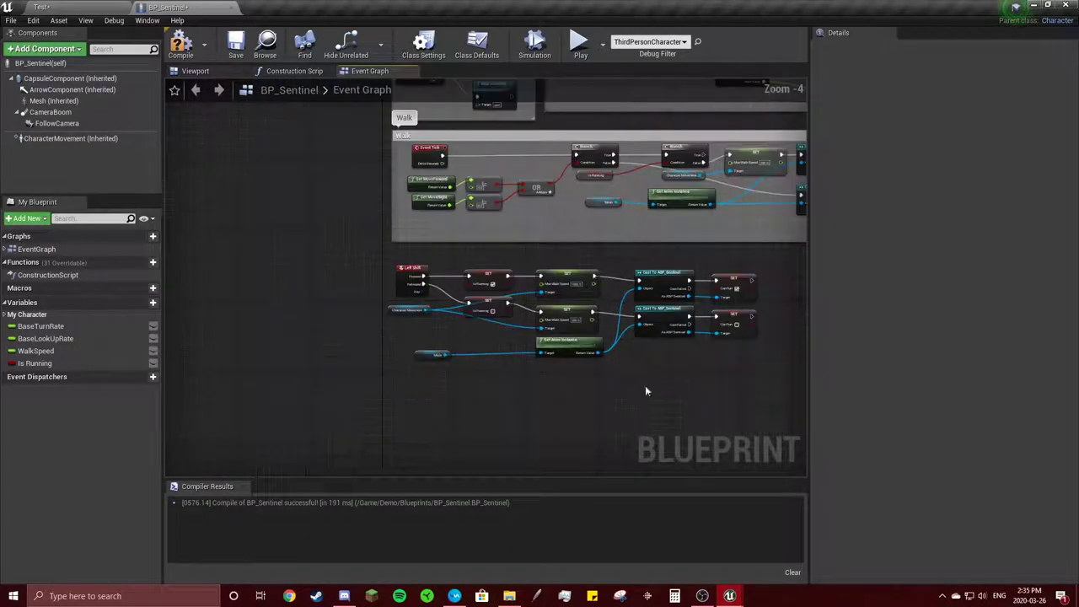
pyautogui.scroll(-1, 685, 316)
pyautogui.moveTo(721, 322); pyautogui.dragTo(312, 206)
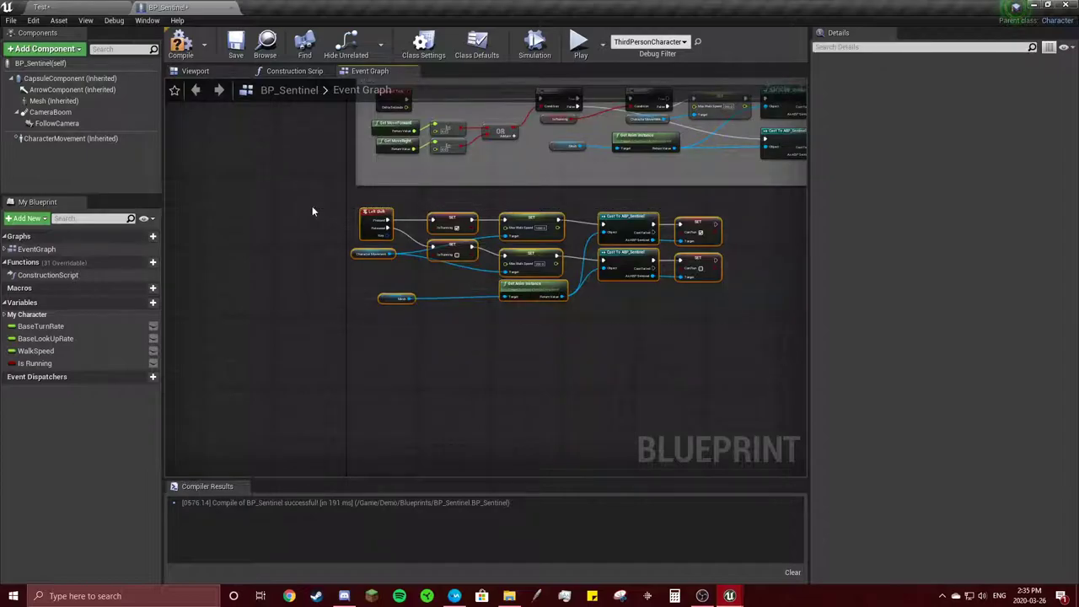
pyautogui.moveTo(462, 222); pyautogui.dragTo(462, 397)
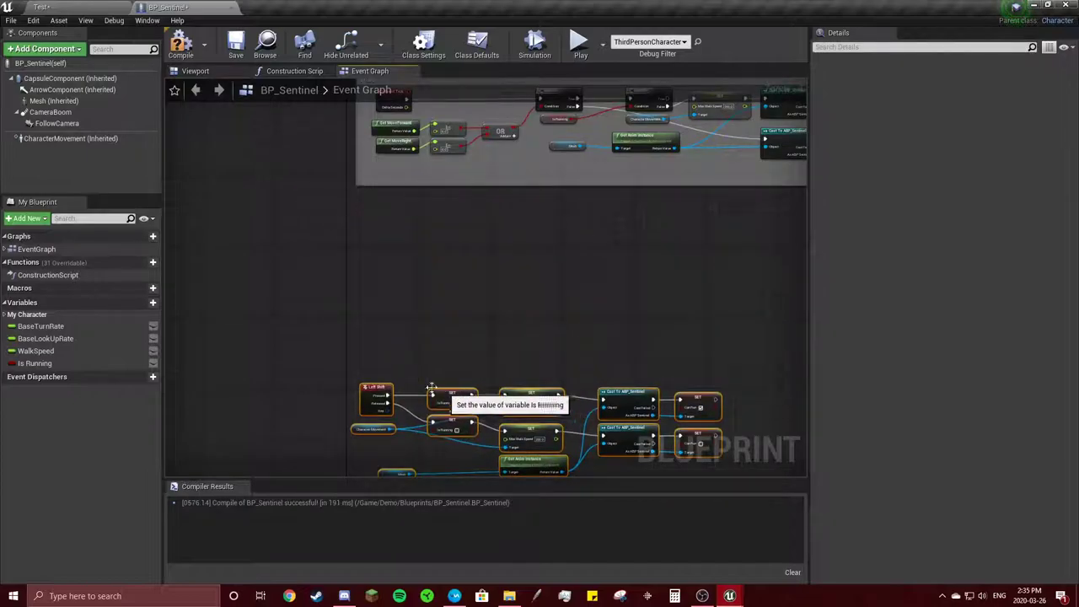
pyautogui.click(377, 387)
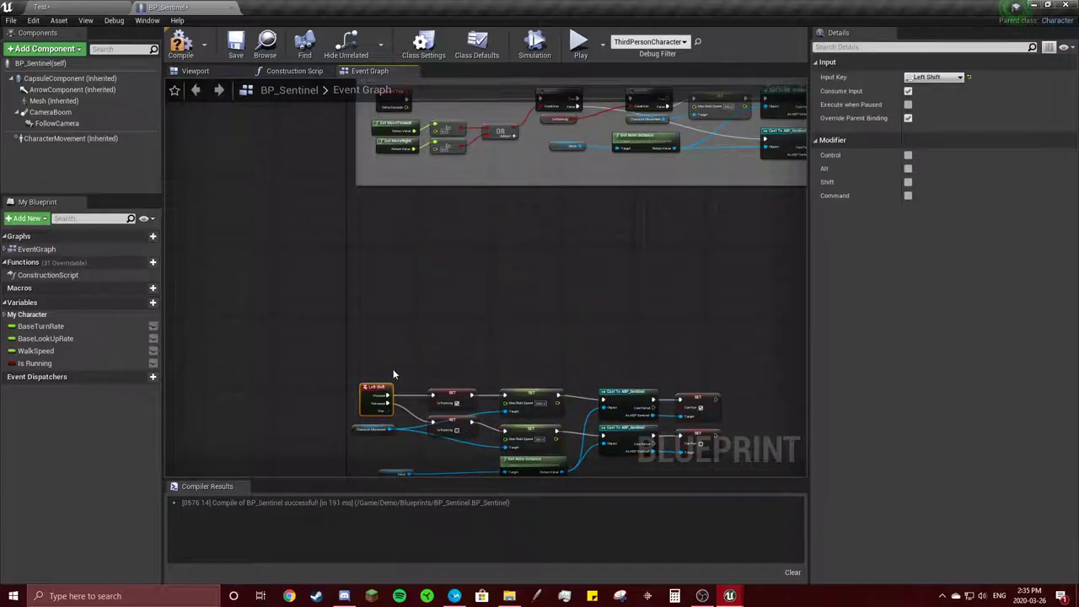
pyautogui.click(393, 368)
pyautogui.scroll(3, 409, 268)
# Add a new Left Shift keyboard event node in the freed space
pyautogui.rightClick(389, 251)
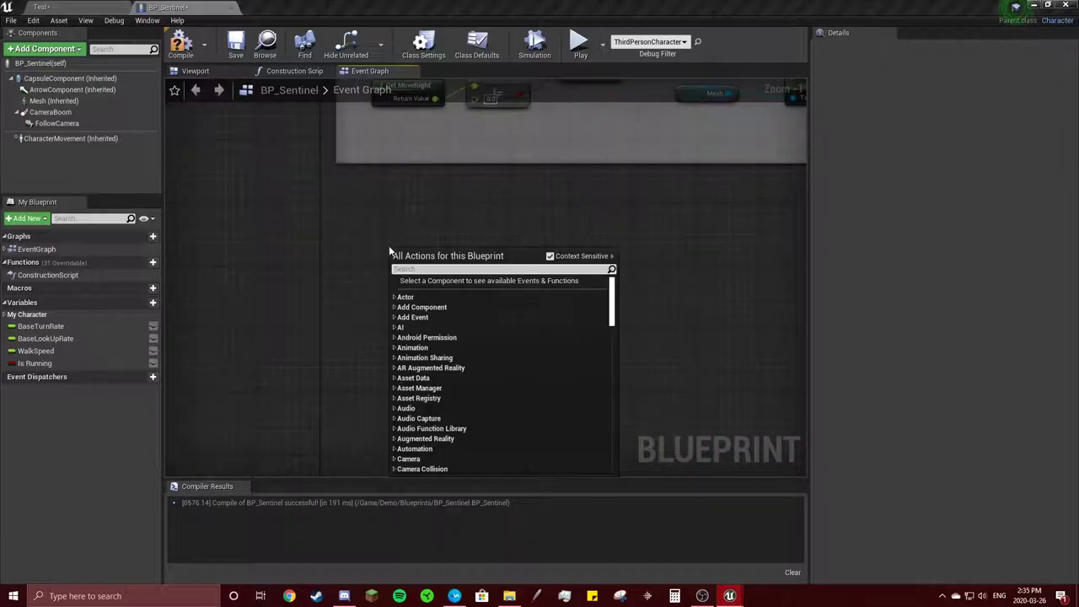
pyautogui.write('left shift')
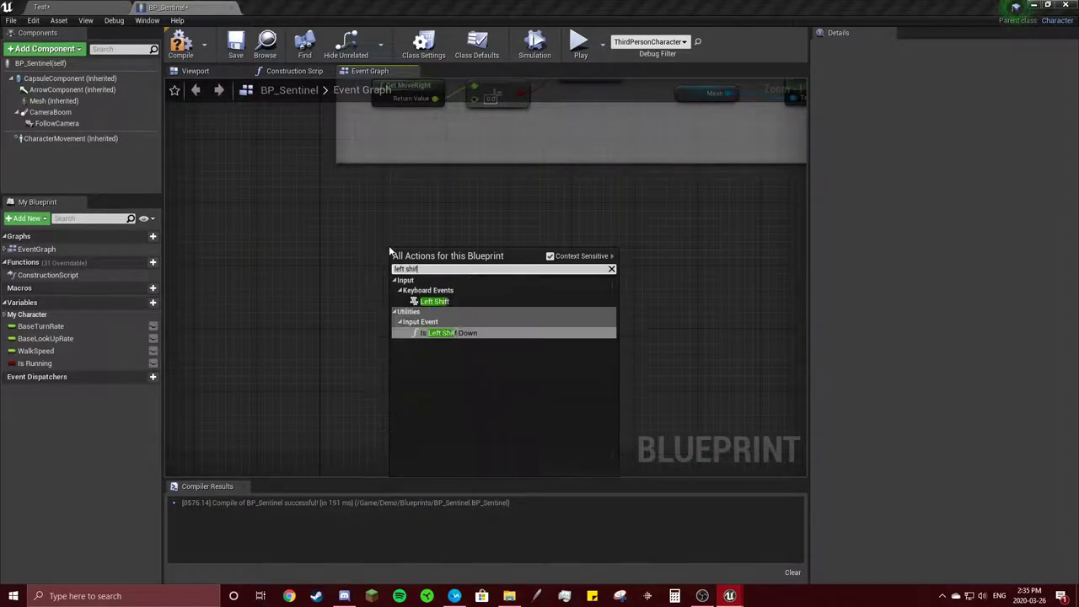
pyautogui.click(439, 296)
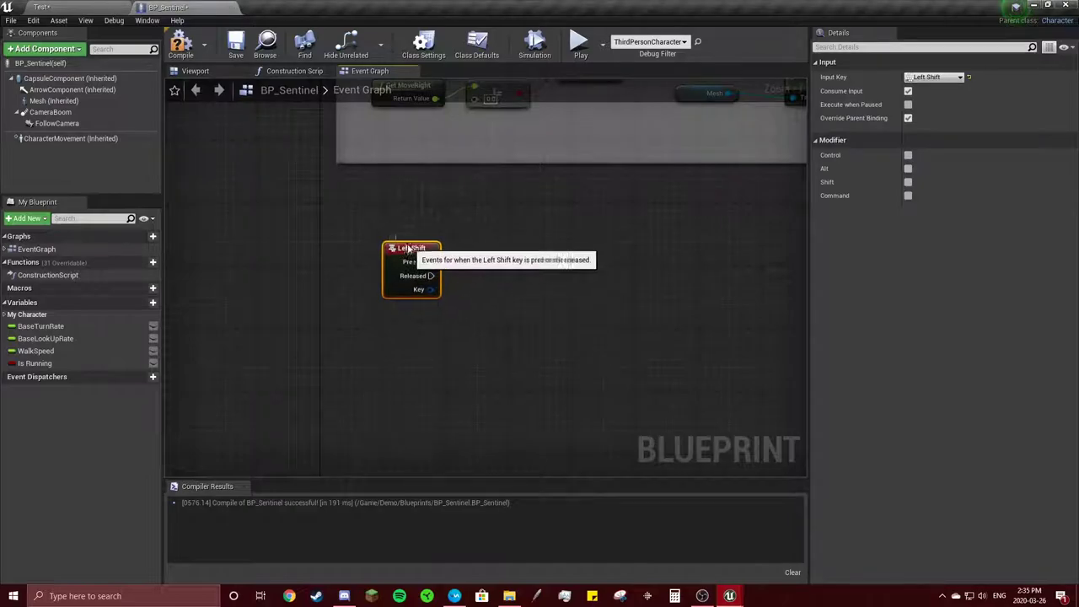
pyautogui.moveTo(425, 258); pyautogui.dragTo(378, 226)
pyautogui.moveTo(425, 237); pyautogui.dragTo(350, 252, button='right')
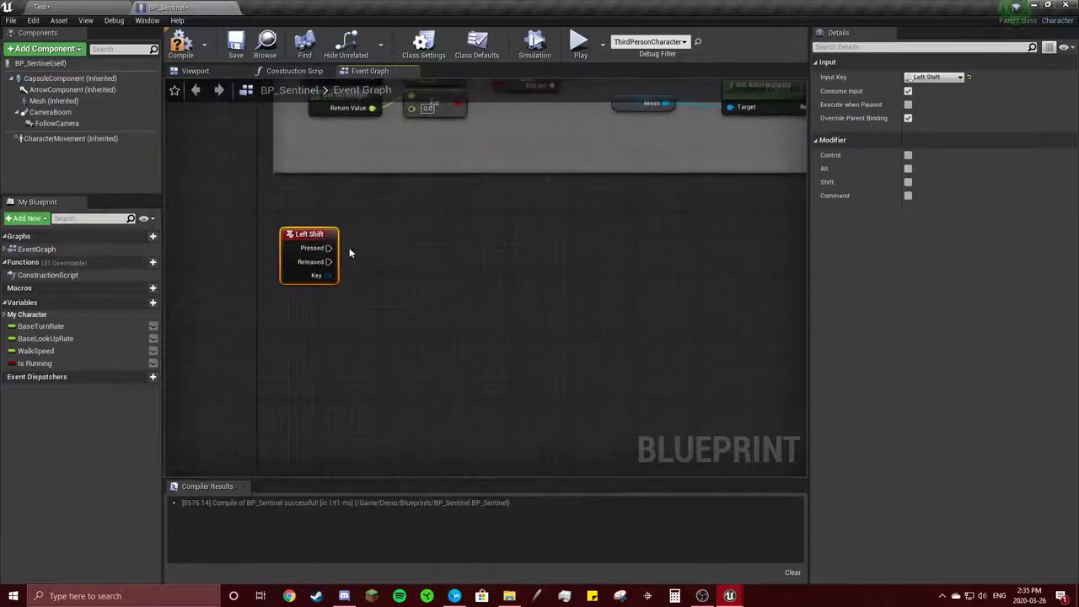
# Connect Left Shift's Pressed output to a Set Is Running node ticked to true
pyautogui.moveTo(329, 248); pyautogui.dragTo(376, 251)
pyautogui.write('s')
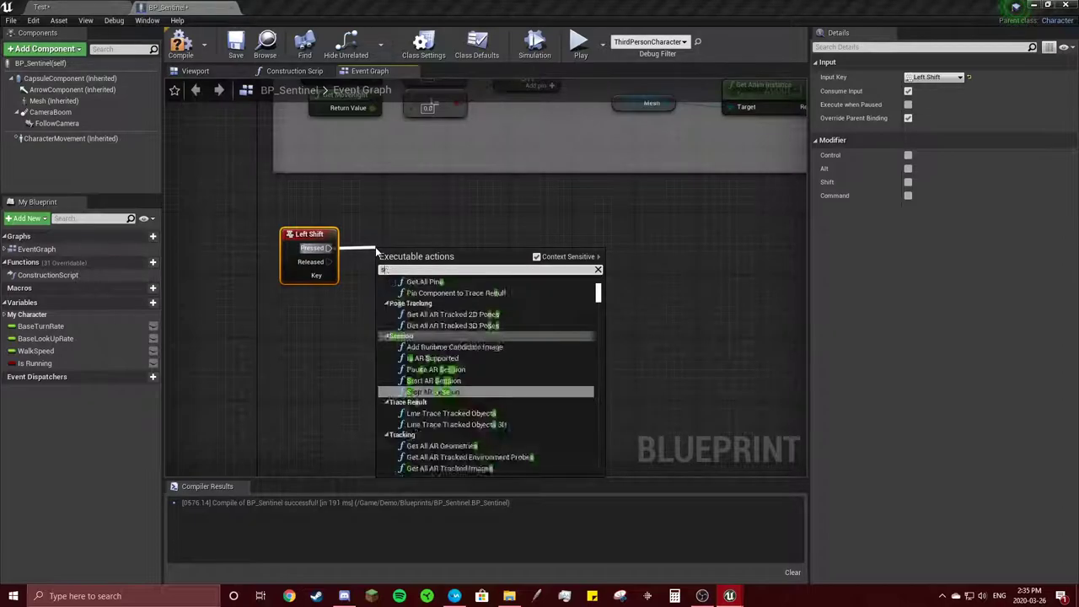
pyautogui.write('et is runn')
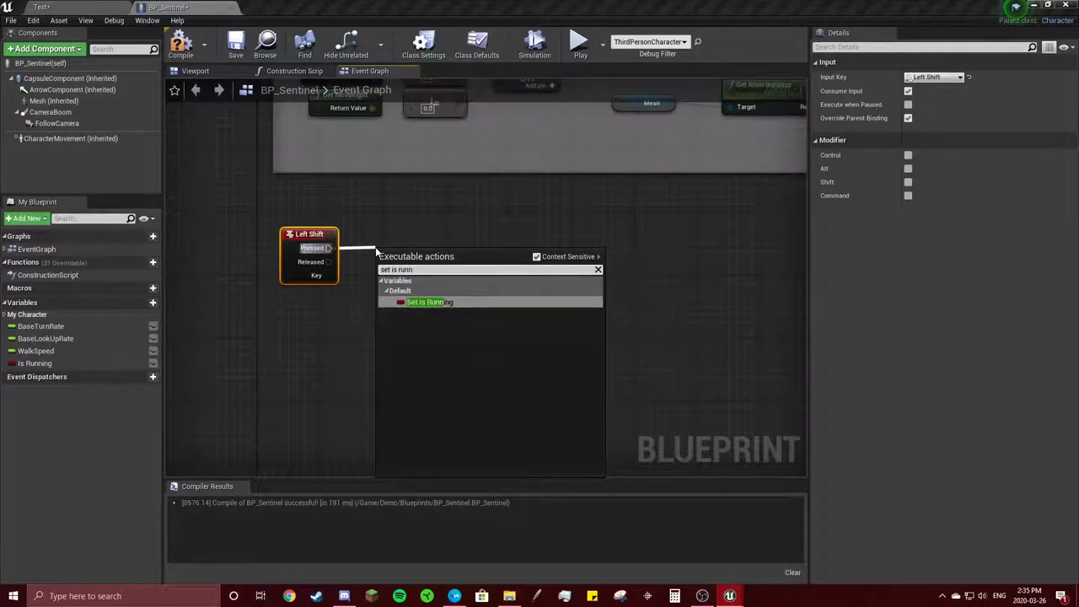
pyautogui.click(475, 301)
pyautogui.click(428, 270)
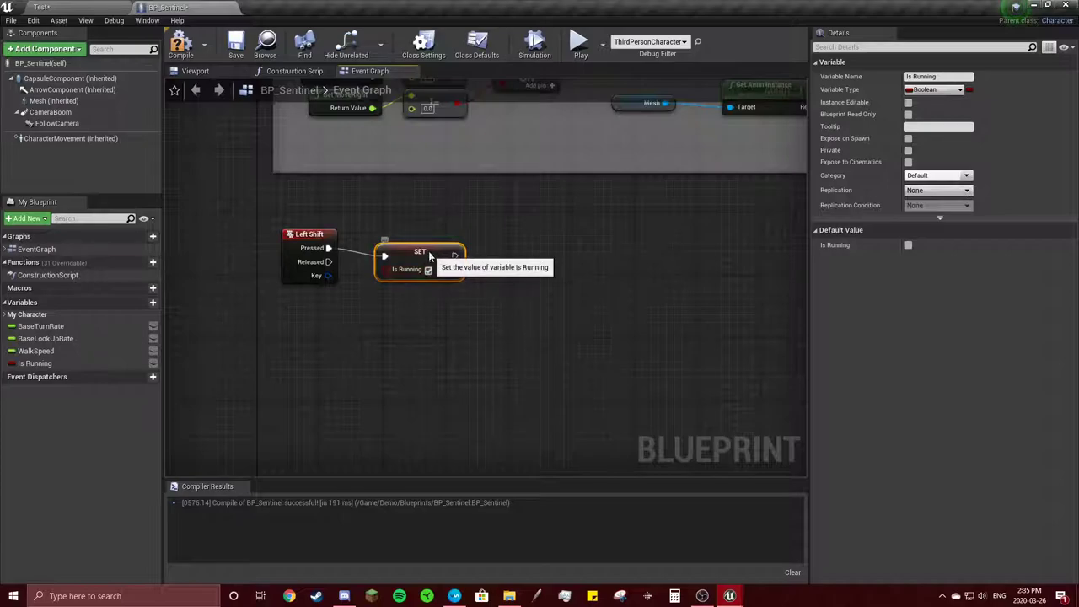
pyautogui.moveTo(429, 258)
pyautogui.mouseDown()
pyautogui.moveTo(429, 243)
pyautogui.moveTo(429, 259)
pyautogui.mouseUp()
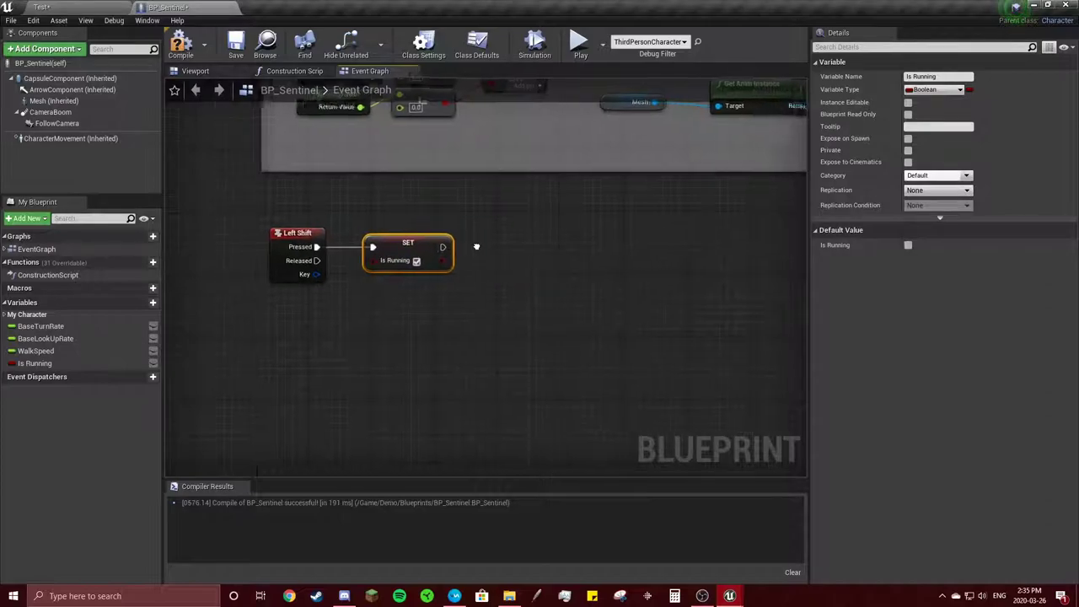
pyautogui.moveTo(477, 244); pyautogui.dragTo(391, 248, button='right')
pyautogui.moveTo(423, 253); pyautogui.dragTo(421, 251)
# Add a Get Character Movement node below the SET Is Running node
pyautogui.click(429, 240)
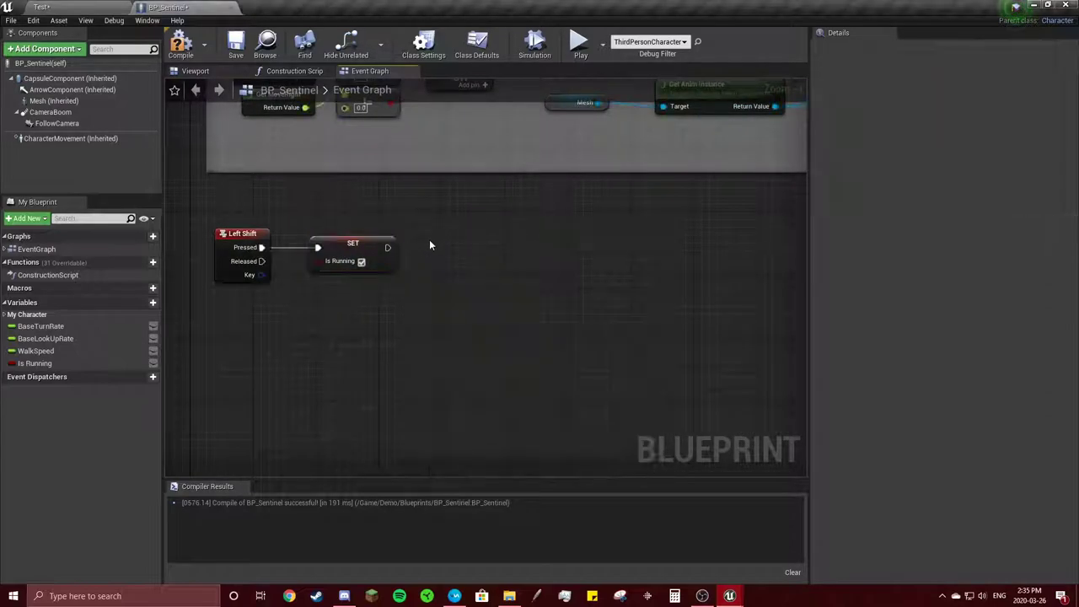
pyautogui.rightClick(429, 241)
pyautogui.write('get chara')
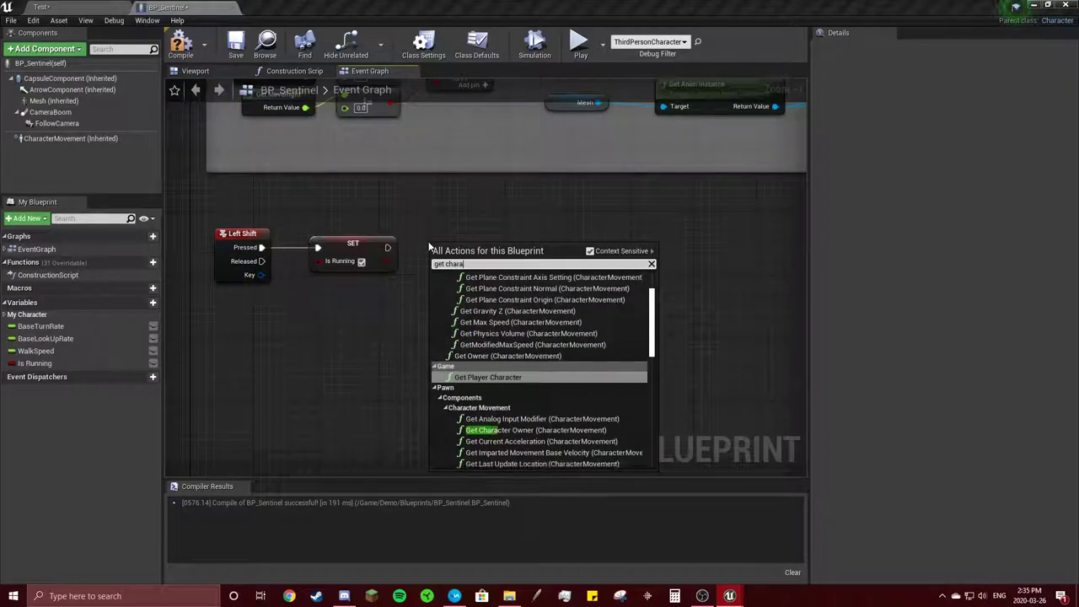
pyautogui.write('cter movement')
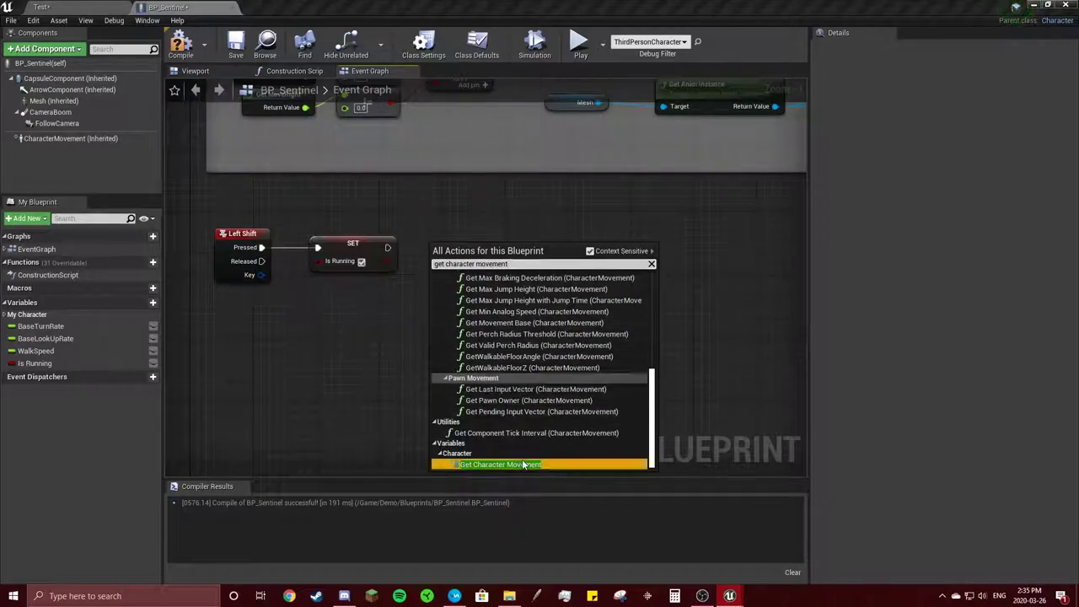
pyautogui.press('Return')
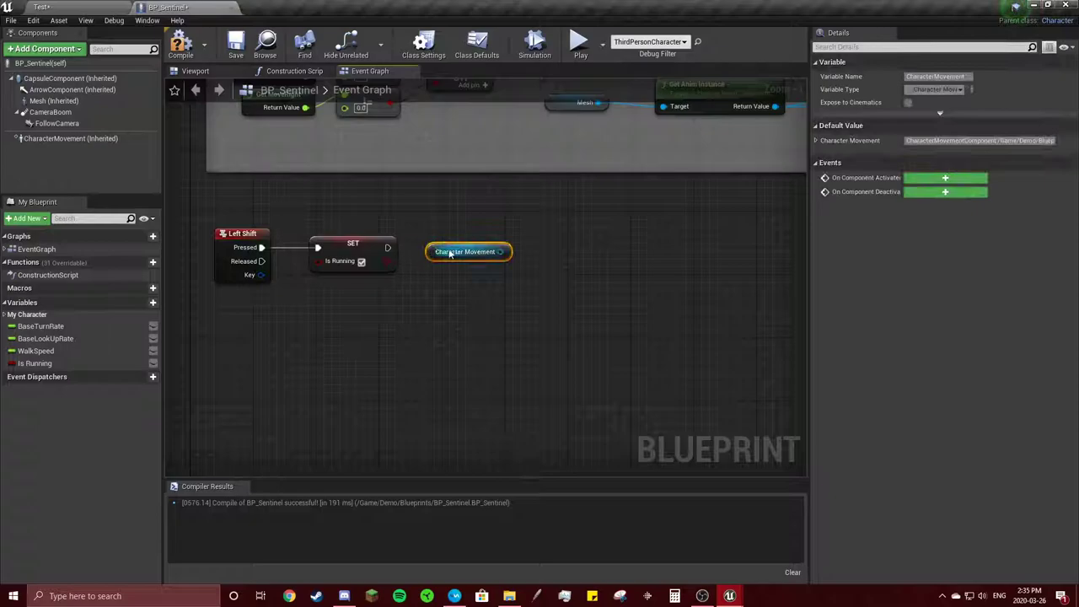
pyautogui.moveTo(473, 262)
pyautogui.mouseDown()
pyautogui.moveTo(364, 301)
pyautogui.moveTo(457, 271)
pyautogui.mouseUp()
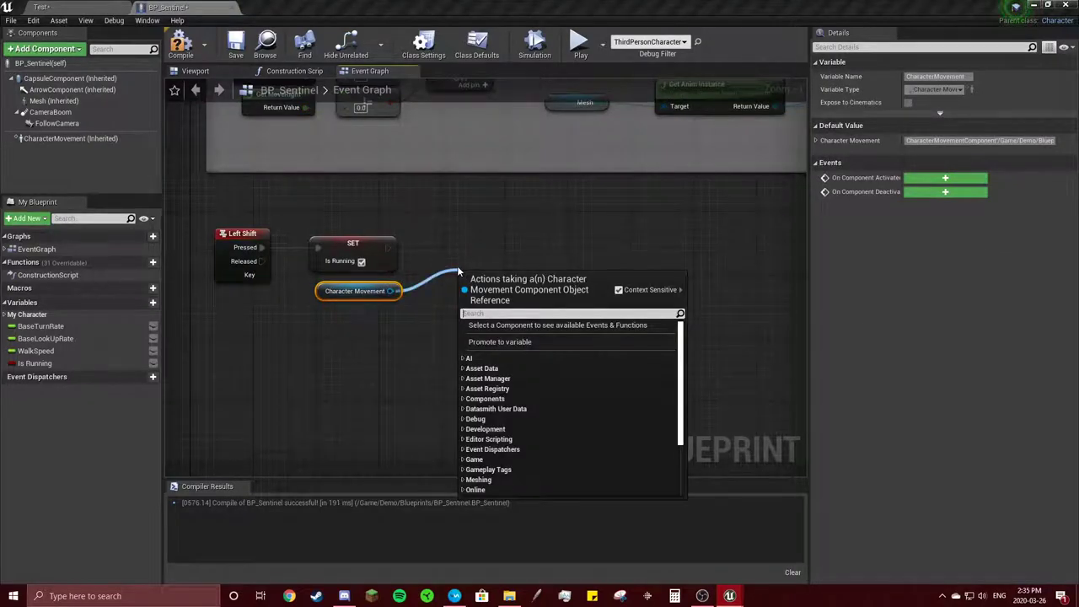
pyautogui.write('walk spe')
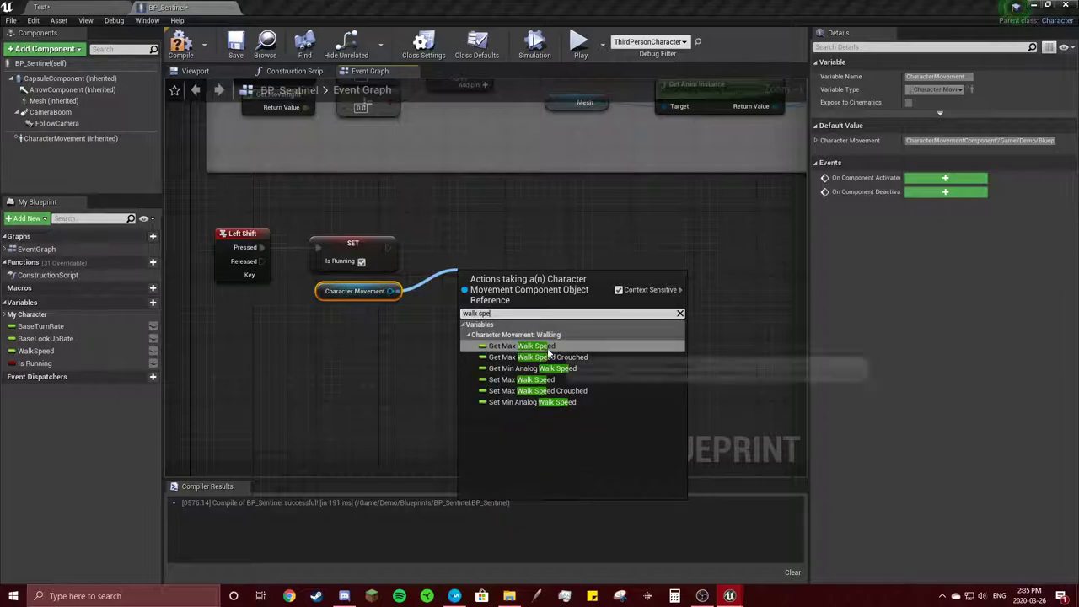
pyautogui.click(557, 348)
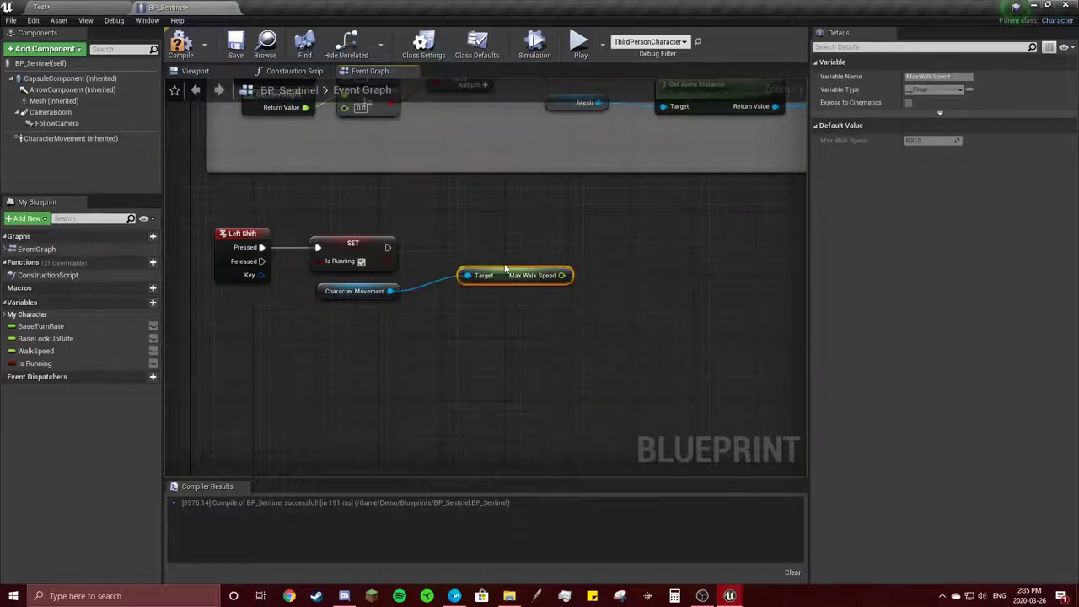
pyautogui.press('Delete')
# Add a Set Max Walk Speed of 1000.0 on Character Movement after SET Is Running
pyautogui.moveTo(461, 268); pyautogui.dragTo(462, 268)
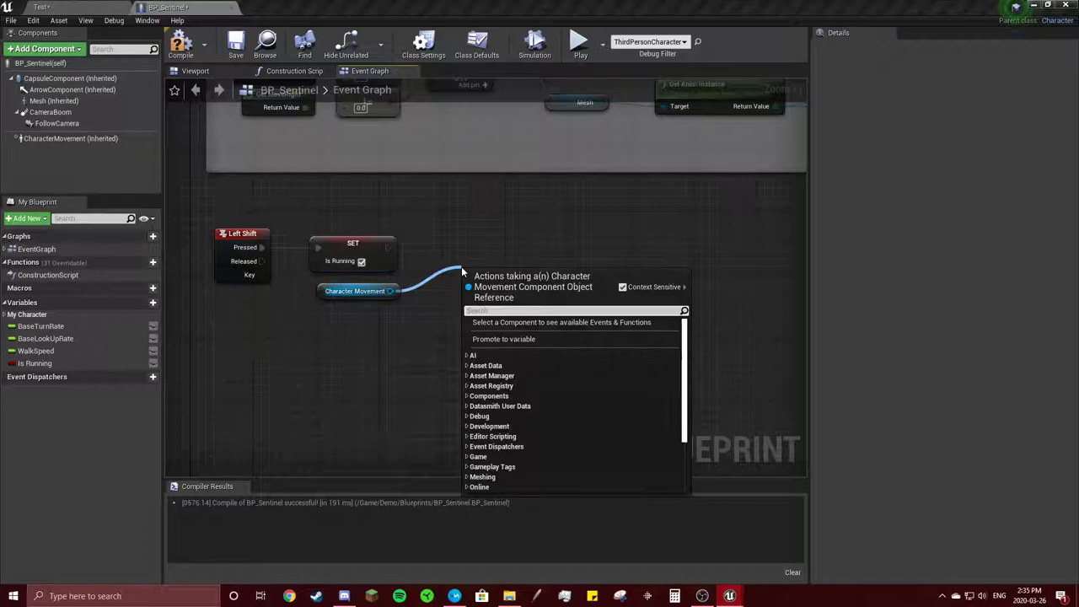
pyautogui.write('set max walk')
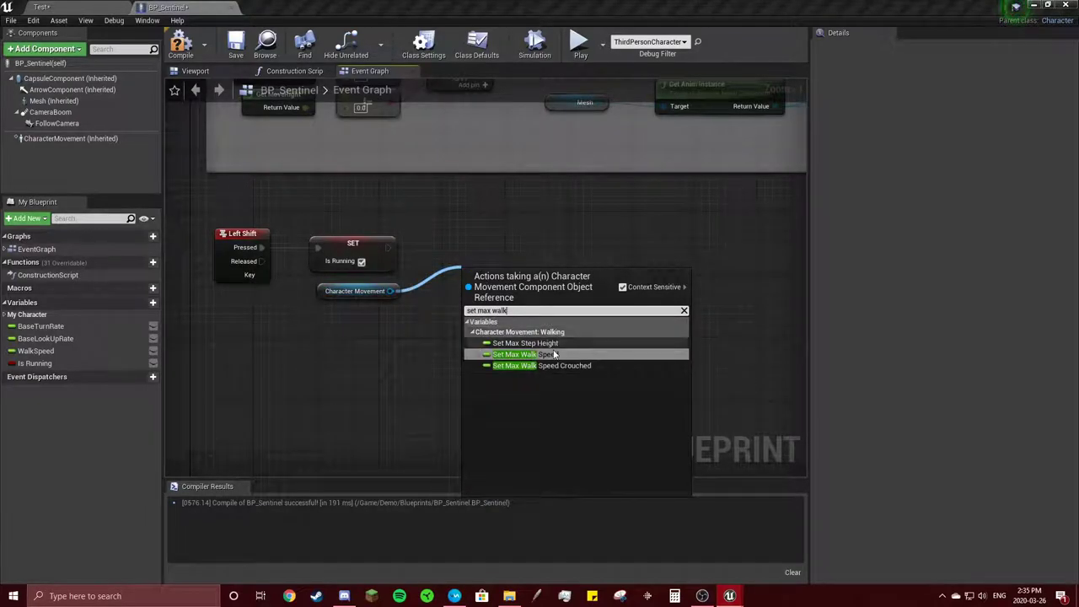
pyautogui.click(523, 354)
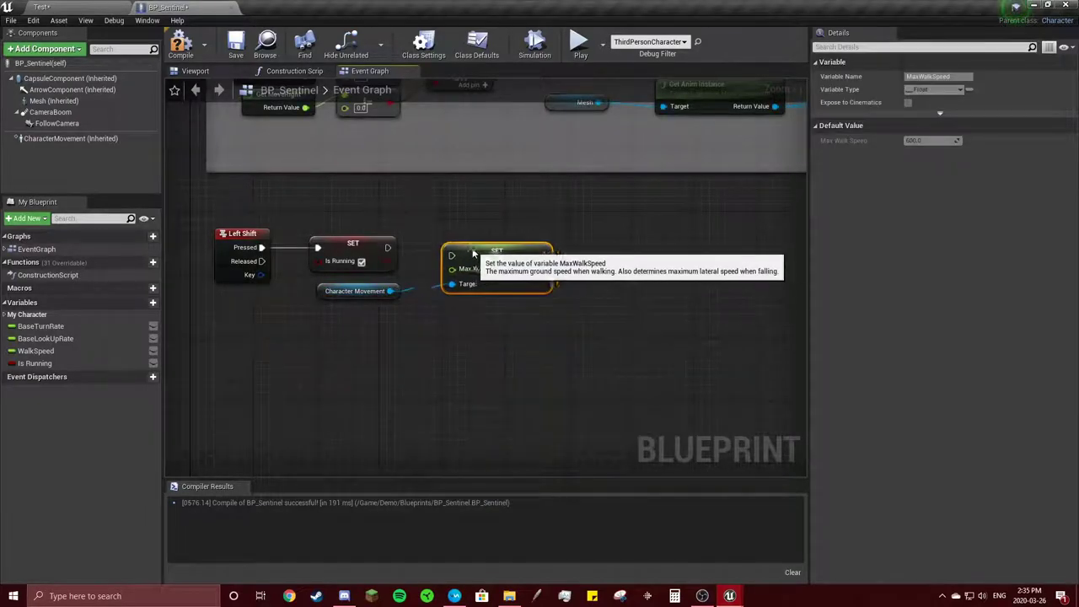
pyautogui.moveTo(520, 272)
pyautogui.mouseDown(button='right')
pyautogui.moveTo(541, 257)
pyautogui.moveTo(521, 268)
pyautogui.mouseUp(button='right')
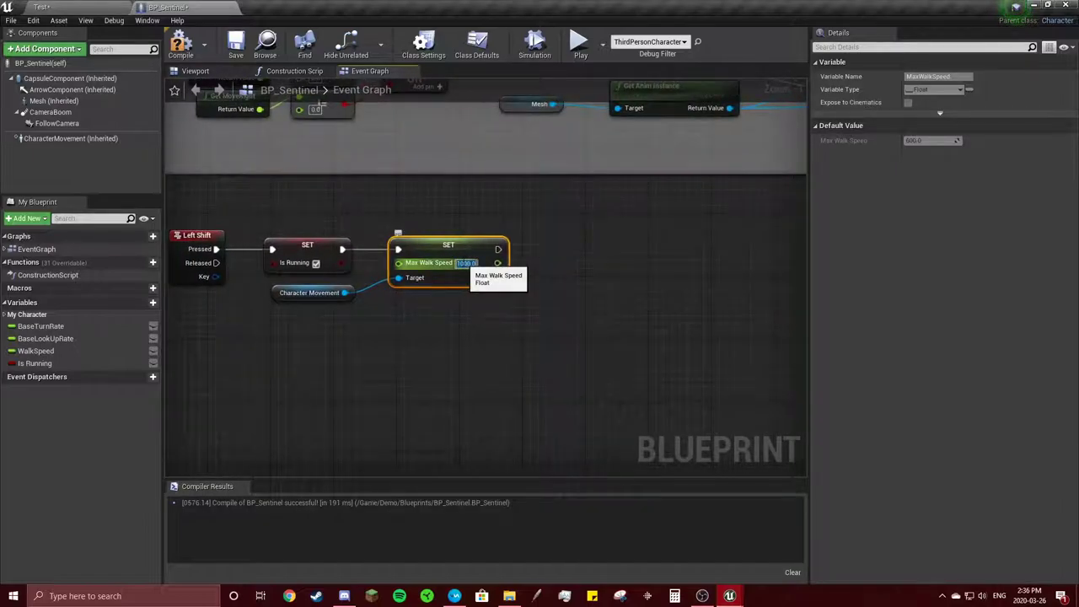
pyautogui.moveTo(619, 266); pyautogui.dragTo(564, 266, button='right')
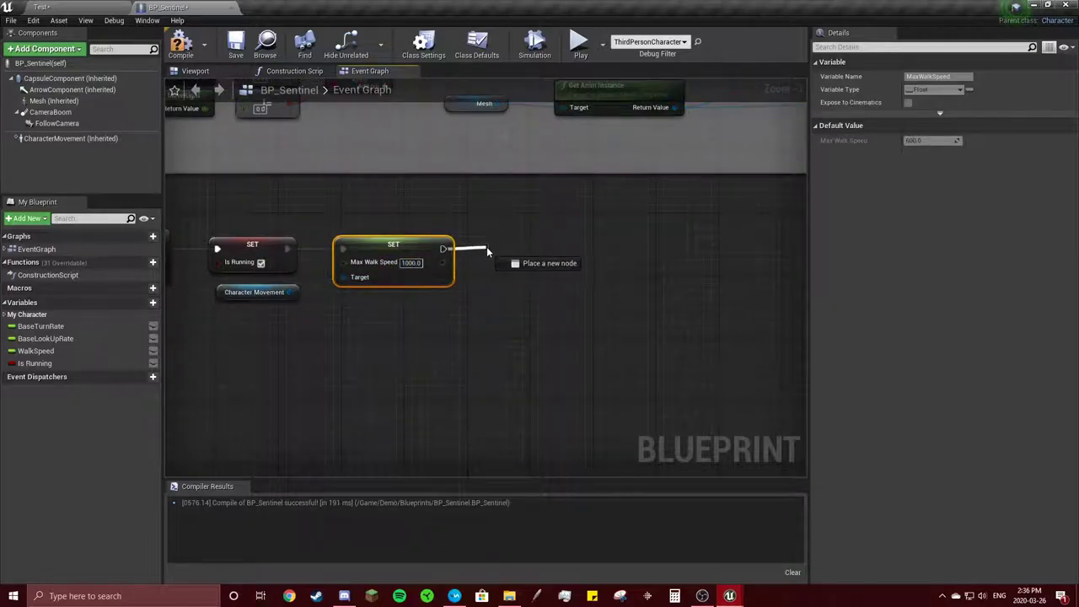
pyautogui.moveTo(441, 249); pyautogui.dragTo(488, 248)
pyautogui.write('cast to ')
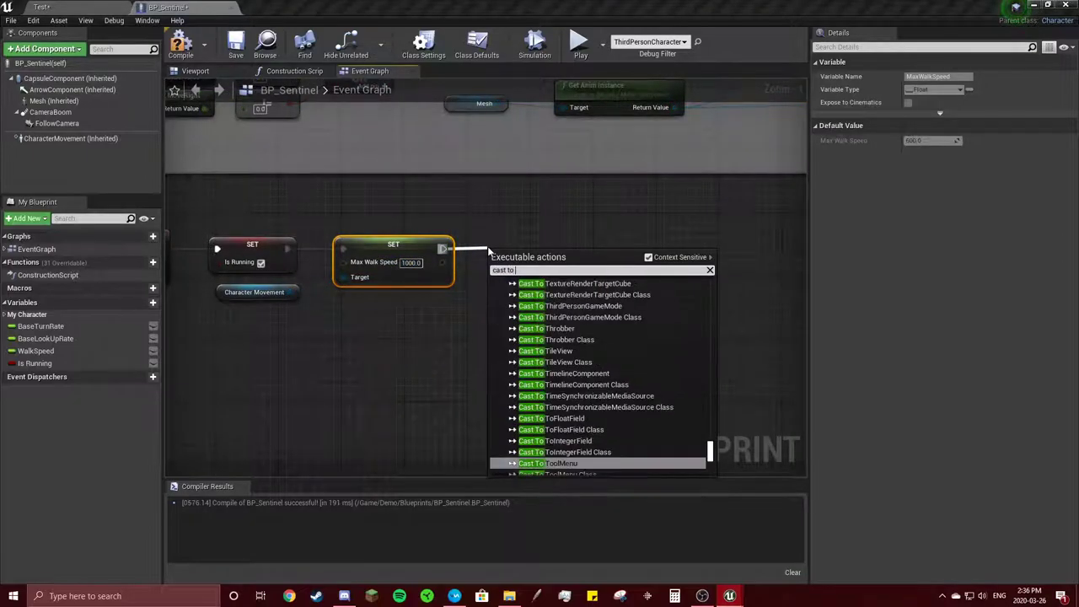
pyautogui.write('sen')
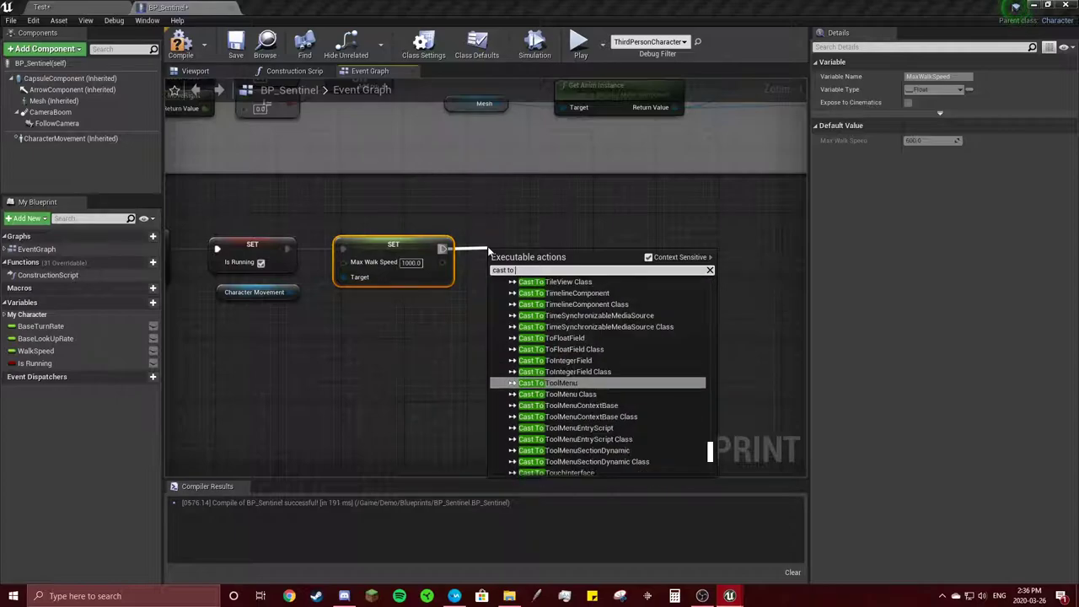
pyautogui.write('ti')
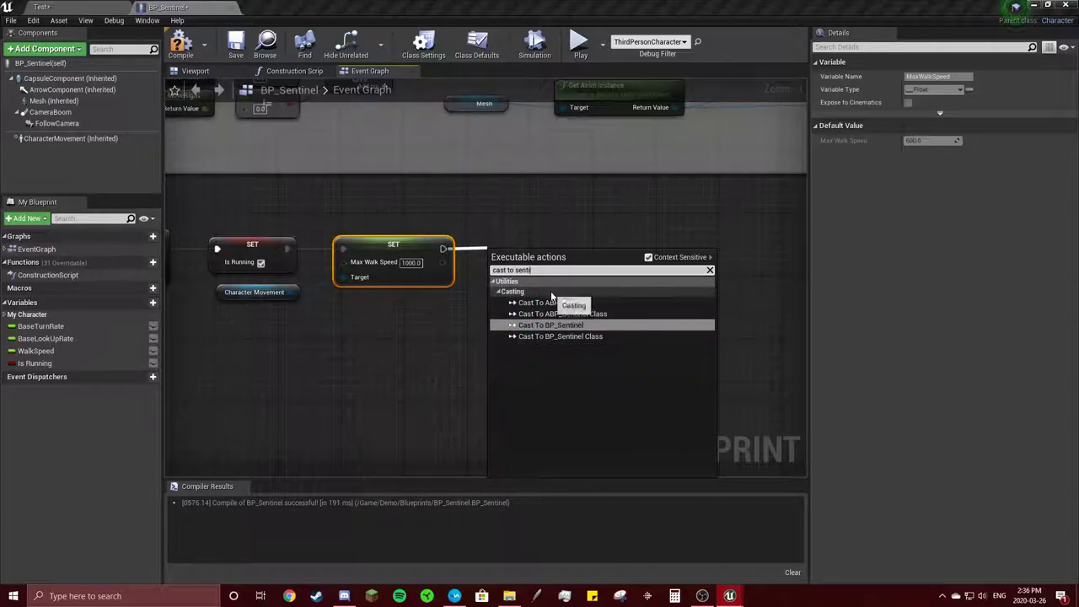
# Add a Cast To ABP_Sentinel after the speed change, with Get Anim Instance as its Object
pyautogui.click(560, 304)
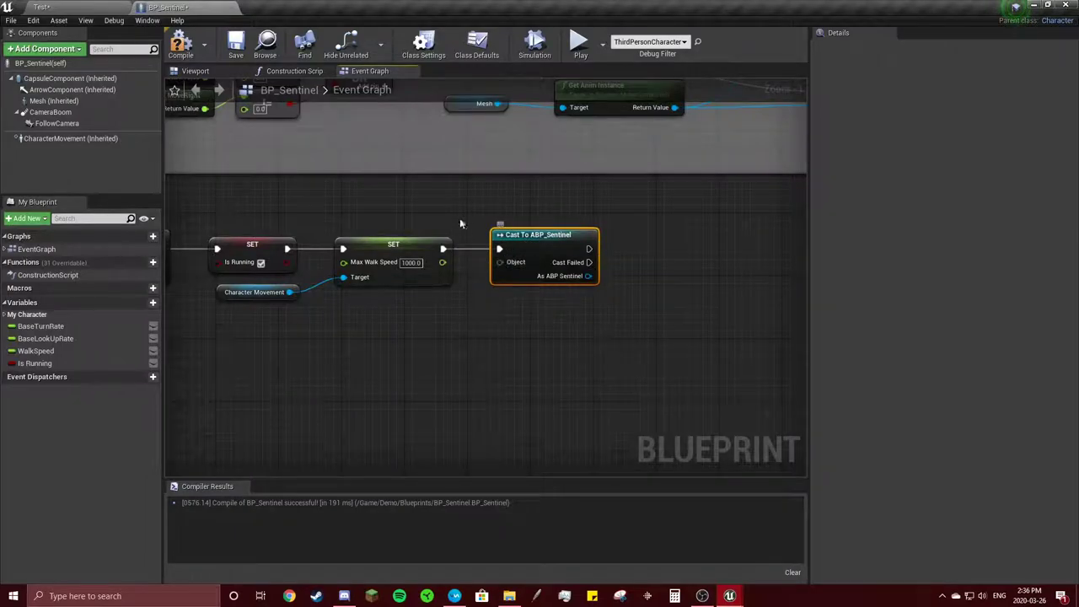
pyautogui.moveTo(500, 276); pyautogui.dragTo(445, 327)
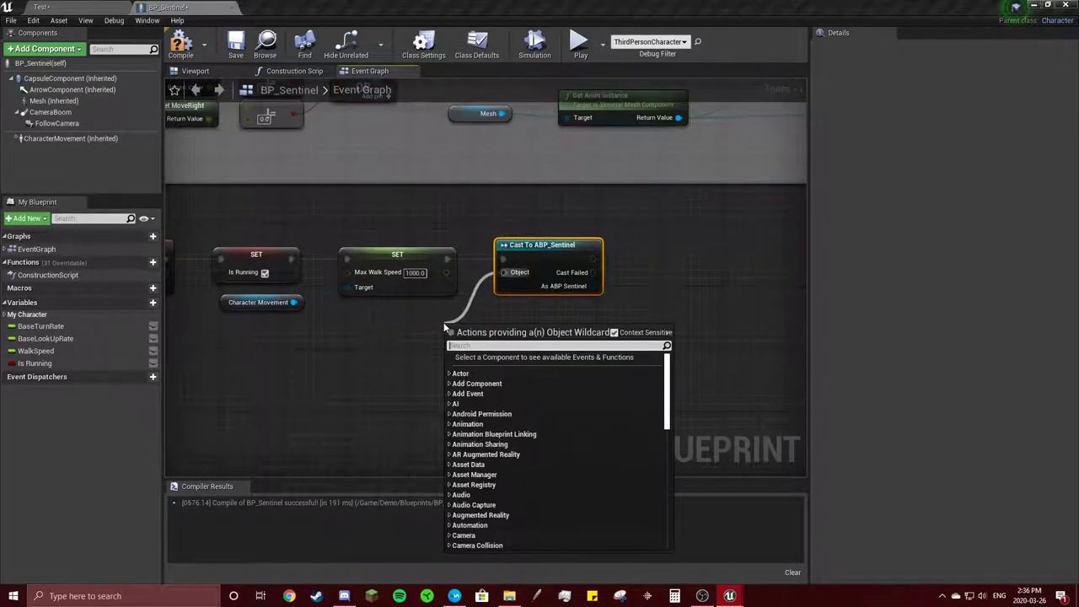
pyautogui.write('get anim instan')
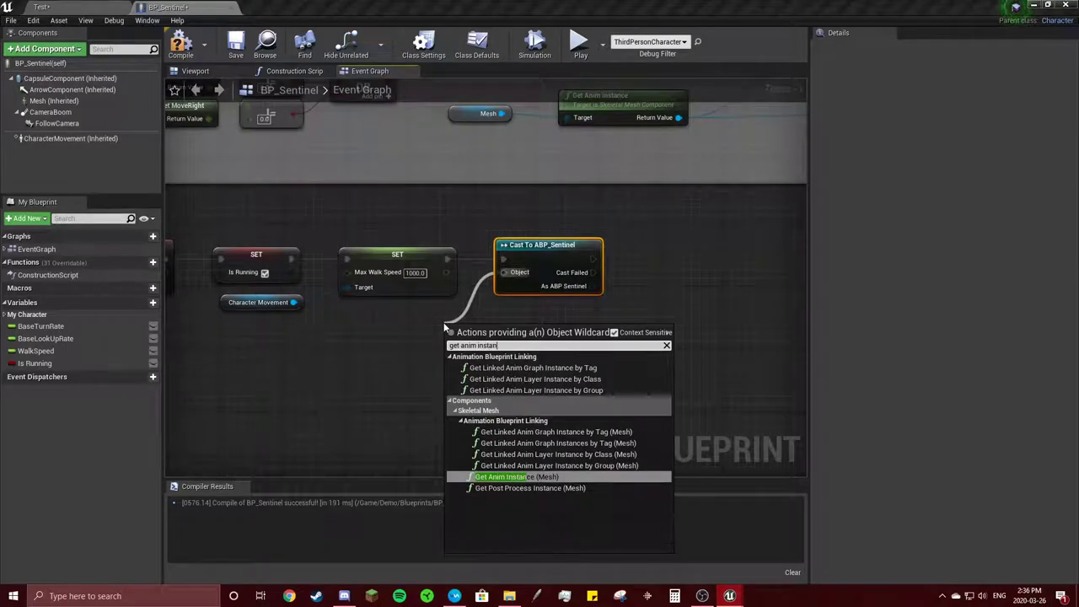
pyautogui.click(546, 483)
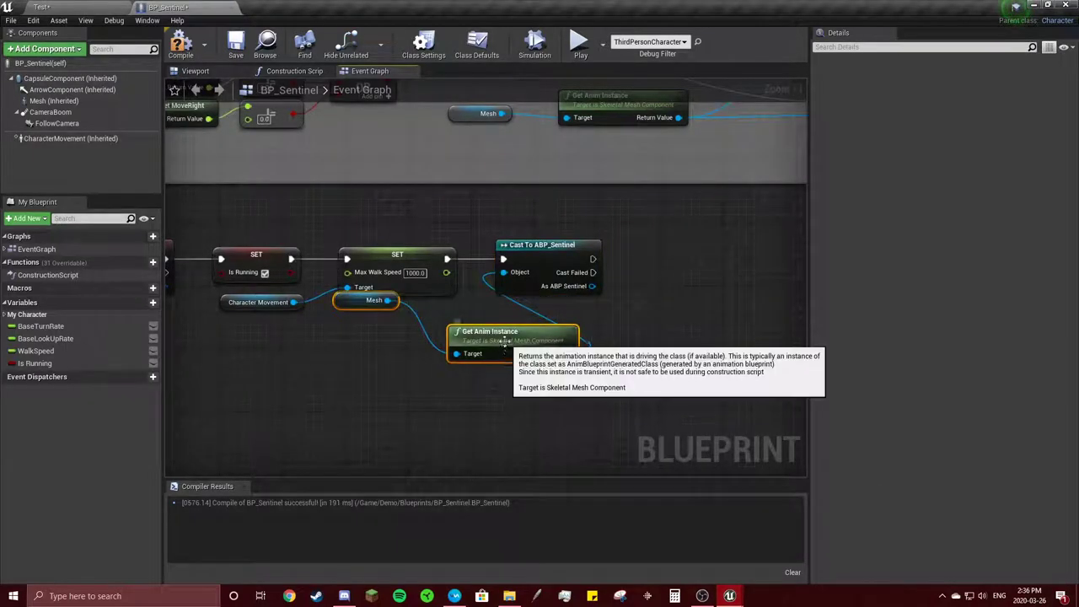
pyautogui.moveTo(472, 331); pyautogui.dragTo(348, 307)
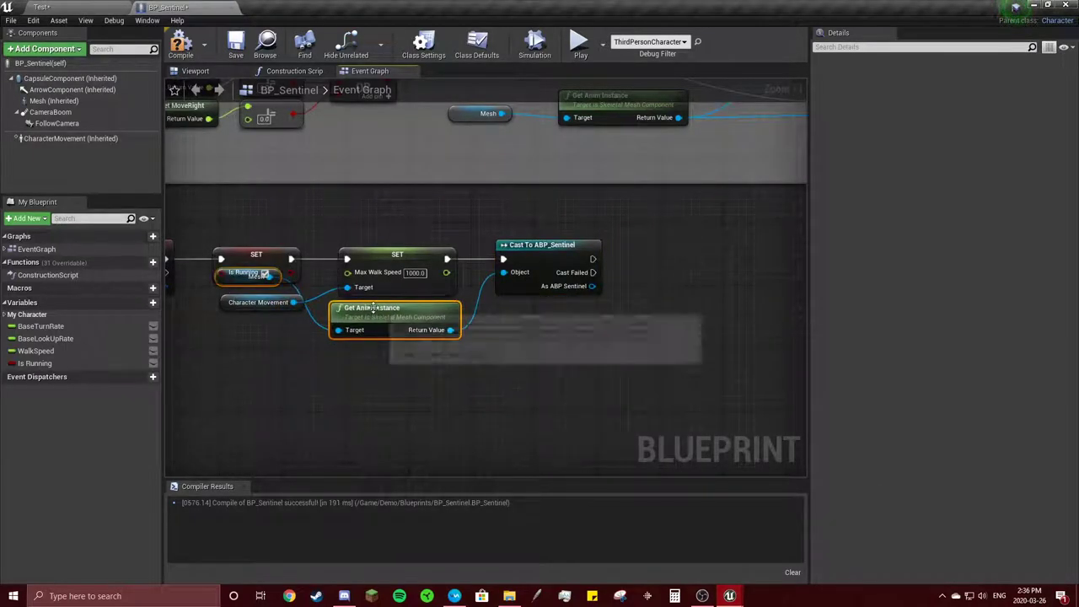
# Tidy the Mesh and Get Anim Instance nodes into neat rows below Is Running
pyautogui.moveTo(235, 291); pyautogui.dragTo(243, 340)
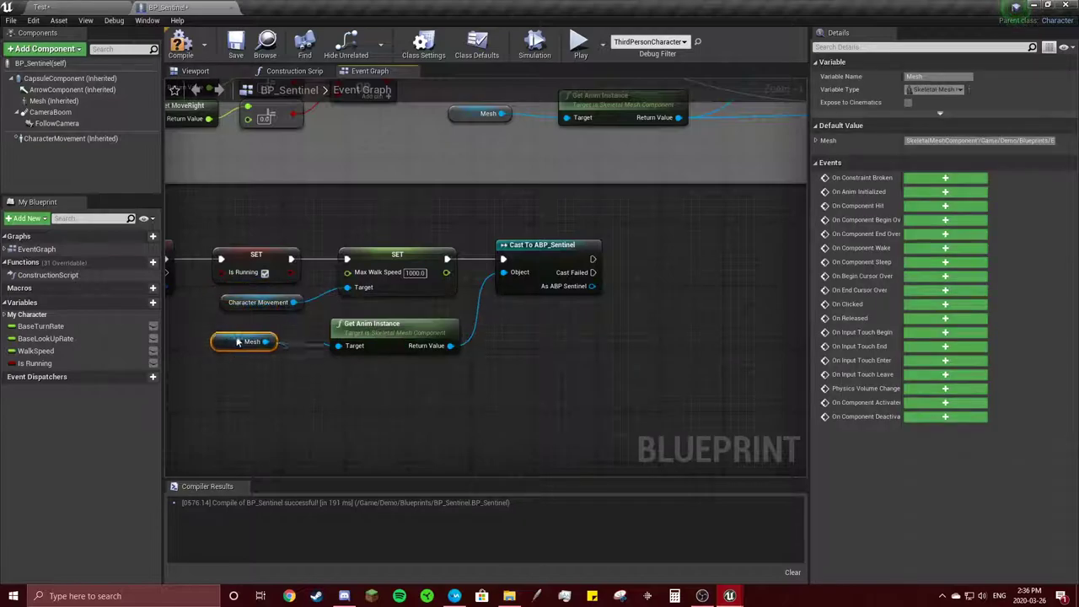
pyautogui.moveTo(363, 325); pyautogui.dragTo(363, 310)
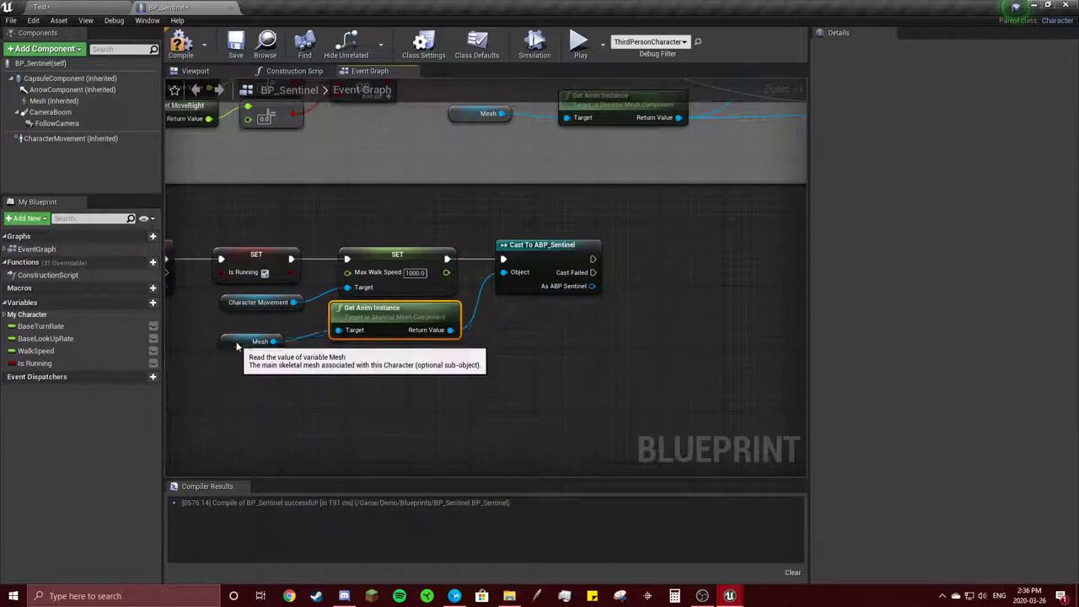
pyautogui.click(262, 341)
pyautogui.click(523, 374)
pyautogui.moveTo(557, 338)
pyautogui.mouseDown(button='right')
pyautogui.moveTo(465, 358)
pyautogui.moveTo(535, 275)
pyautogui.mouseUp(button='right')
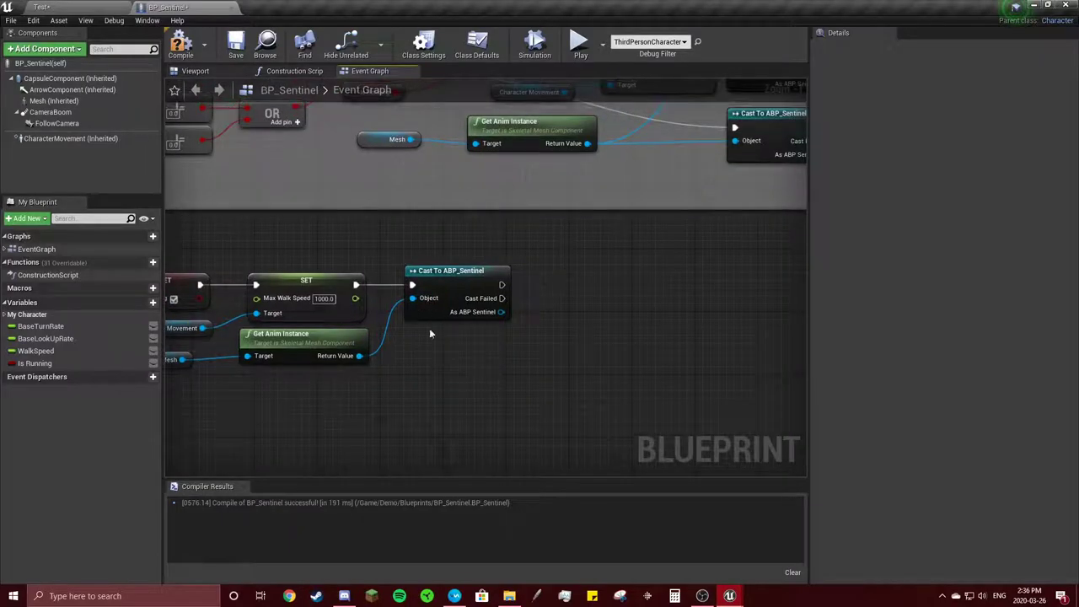
pyautogui.scroll(-4, 529, 306)
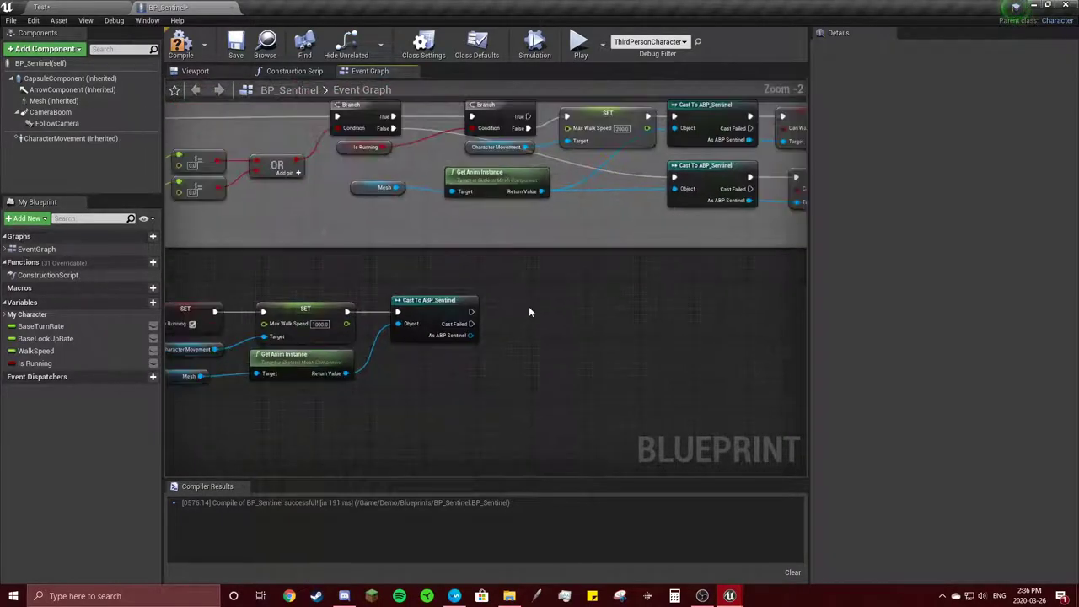
pyautogui.scroll(3, 506, 312)
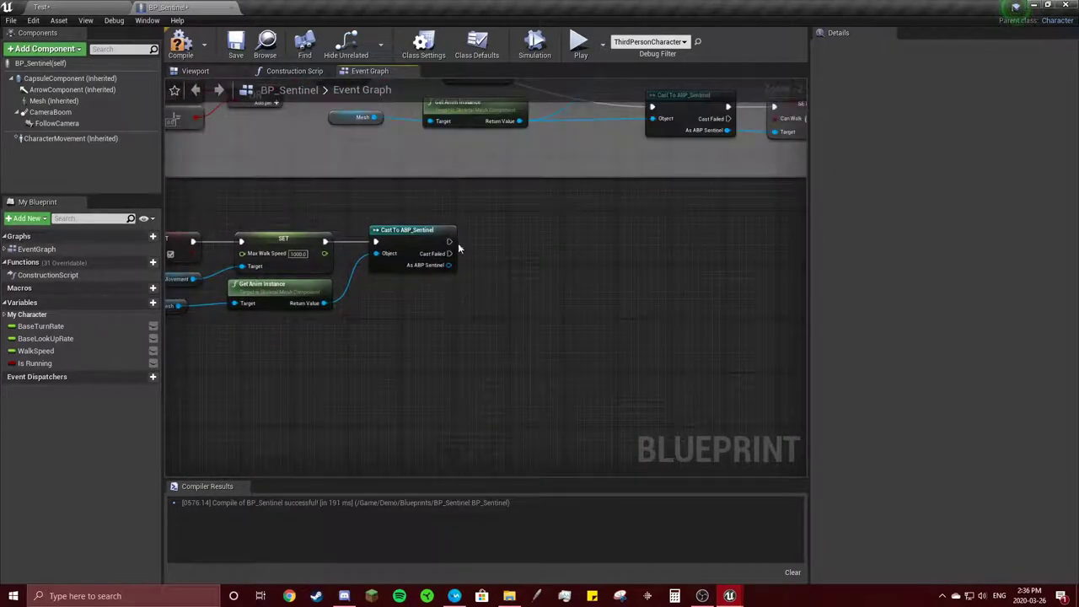
pyautogui.moveTo(448, 242); pyautogui.dragTo(484, 245)
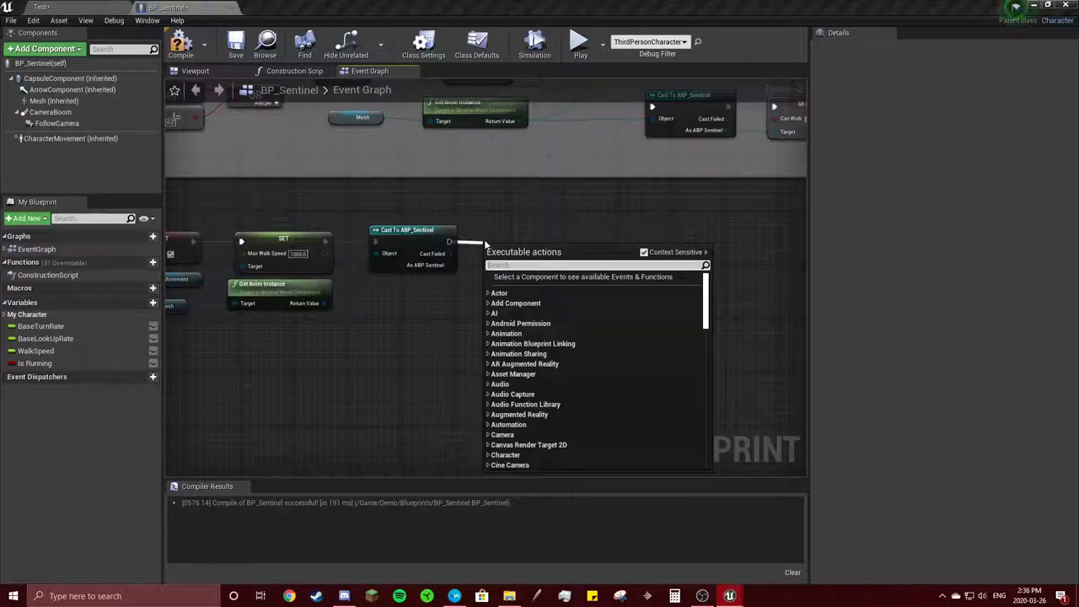
pyautogui.click(476, 233)
# Check that Can Run drives ABP_Sentinel's Walking to Sprint transition, then return to BP_Sentinel
pyautogui.click(42, 6)
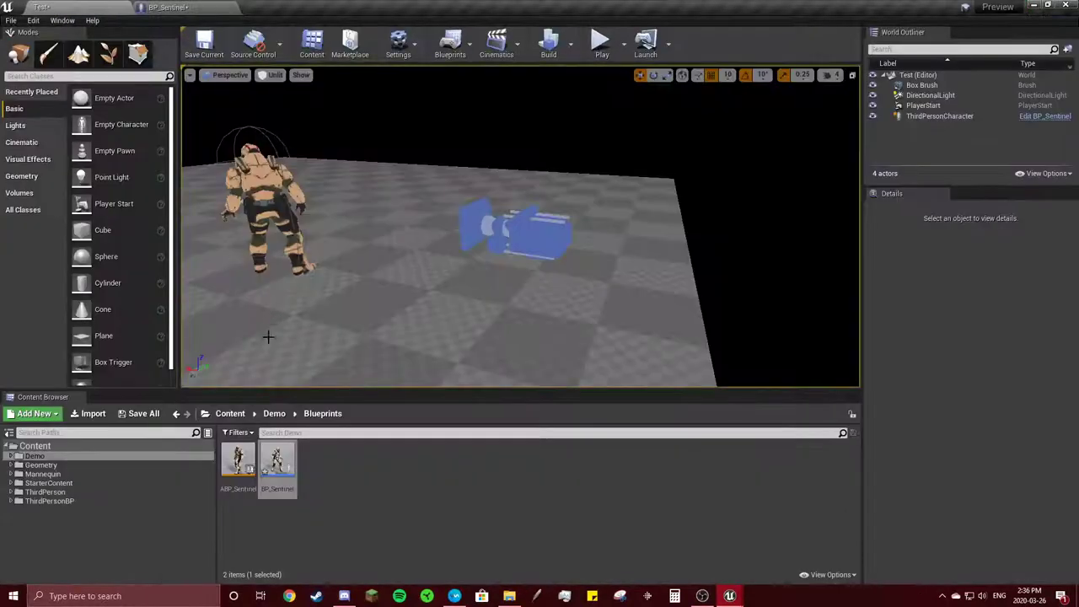
pyautogui.doubleClick(241, 455)
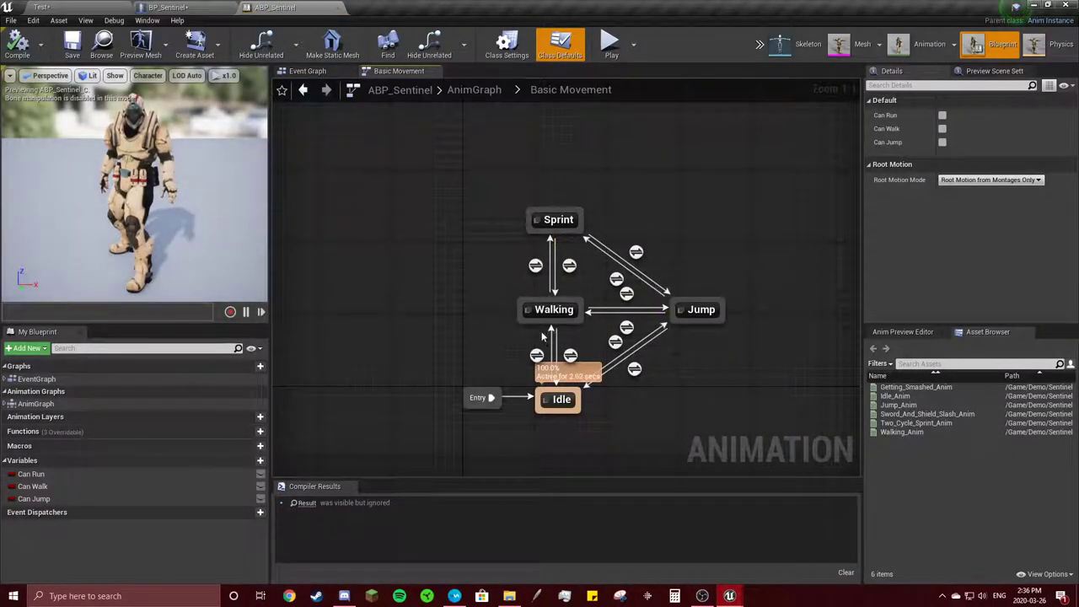
pyautogui.doubleClick(537, 268)
pyautogui.click(516, 289)
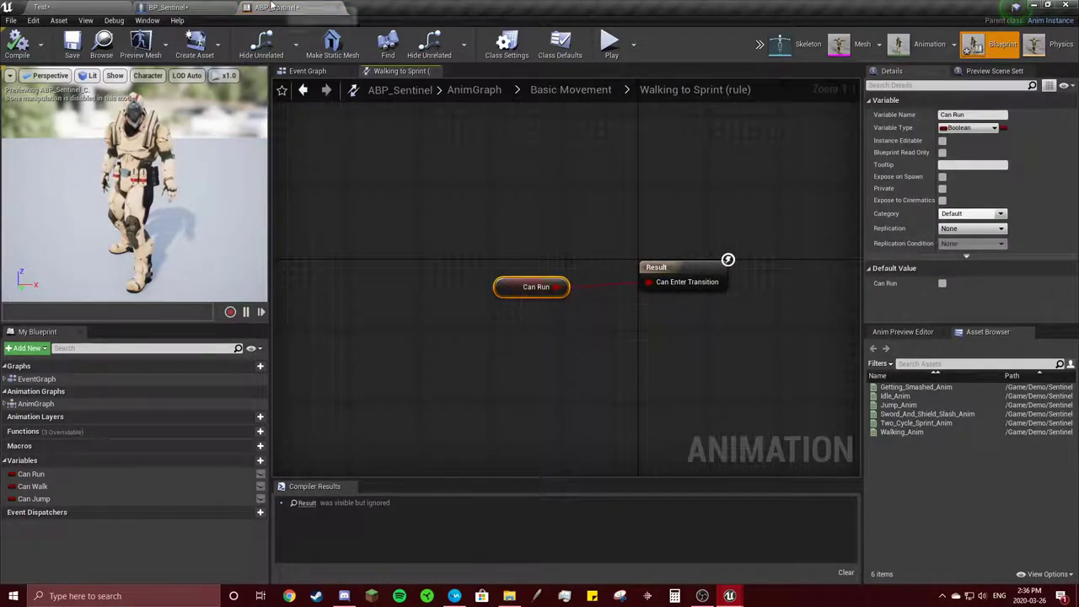
pyautogui.click(167, 7)
# Add a Set Can Run node ticked true after the cast, targeting the As ABP Sentinel output
pyautogui.moveTo(448, 253); pyautogui.dragTo(493, 241)
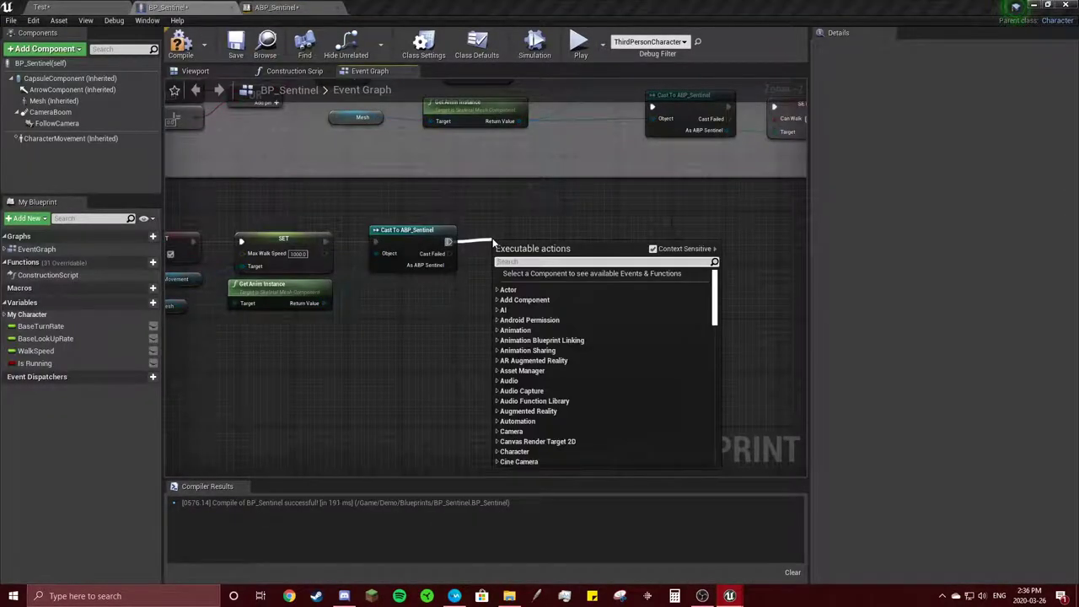
pyautogui.write('can r')
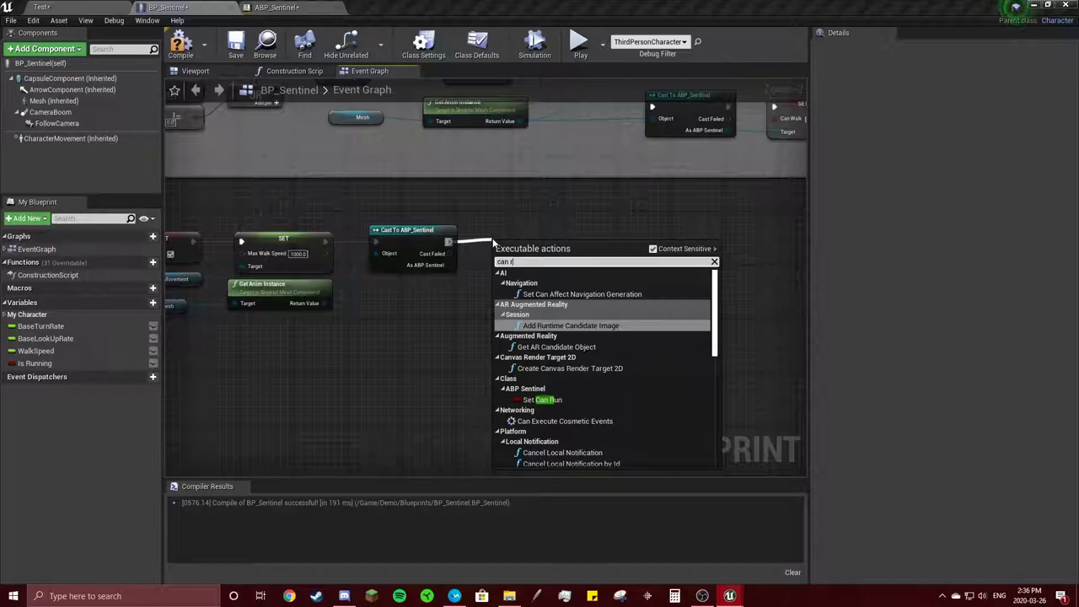
pyautogui.click(552, 396)
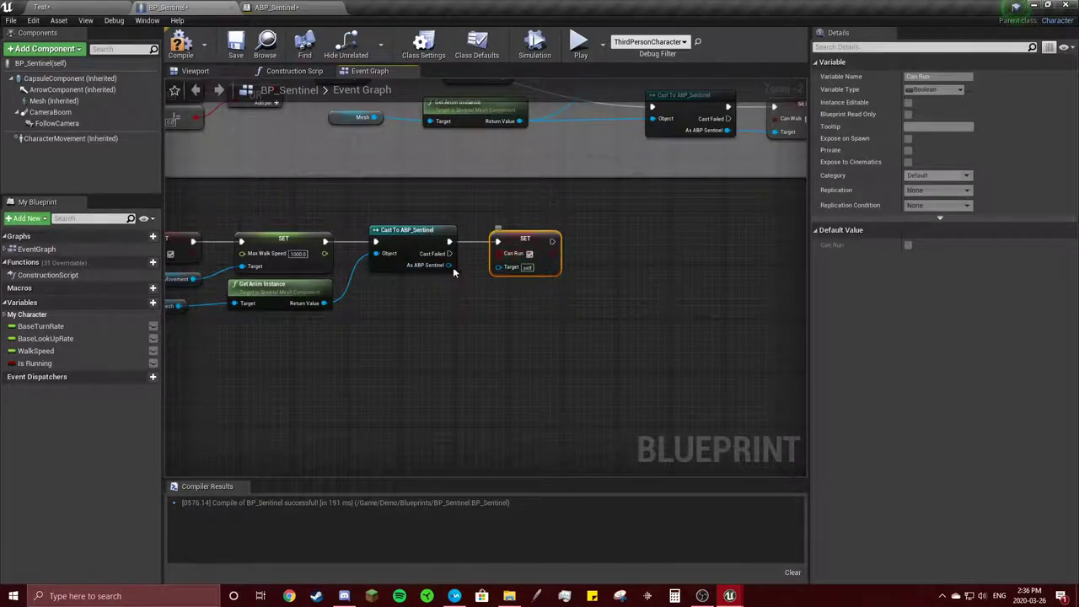
pyautogui.moveTo(453, 271); pyautogui.dragTo(496, 271)
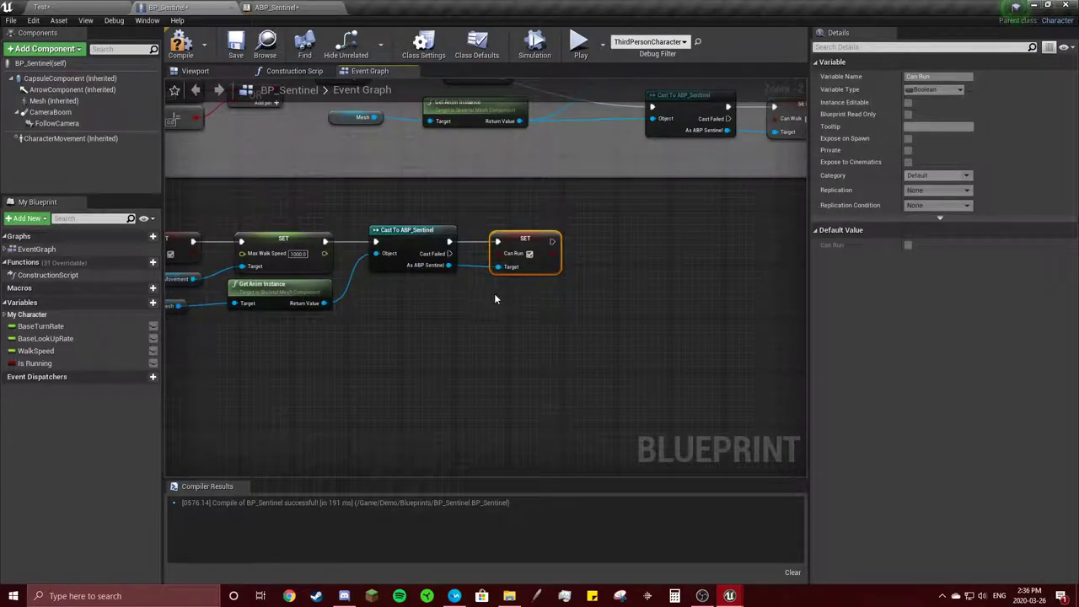
pyautogui.moveTo(494, 293); pyautogui.dragTo(701, 273, button='right')
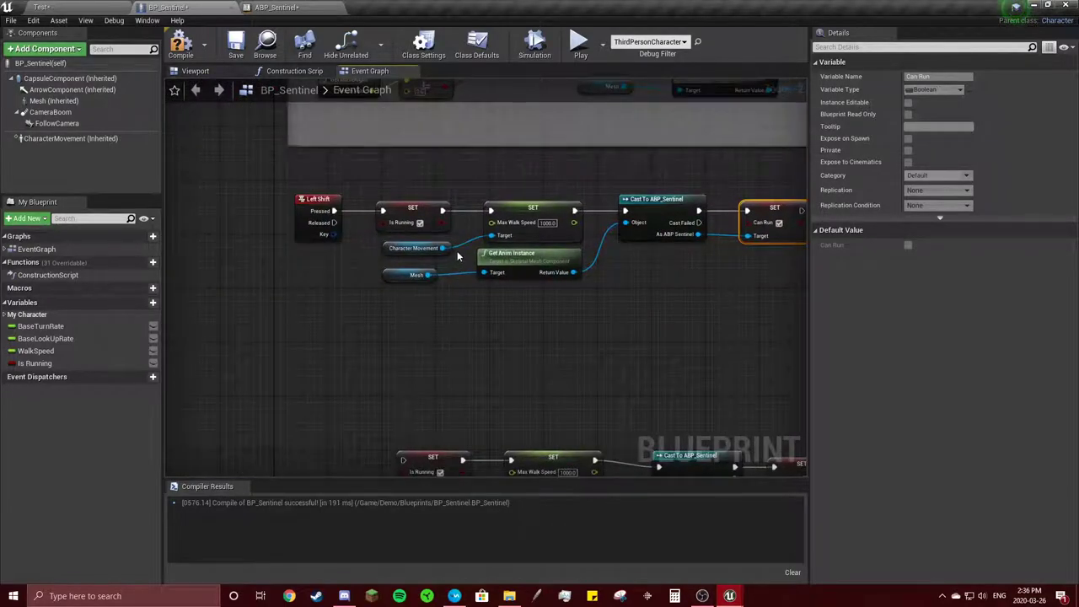
pyautogui.moveTo(334, 222); pyautogui.dragTo(371, 307)
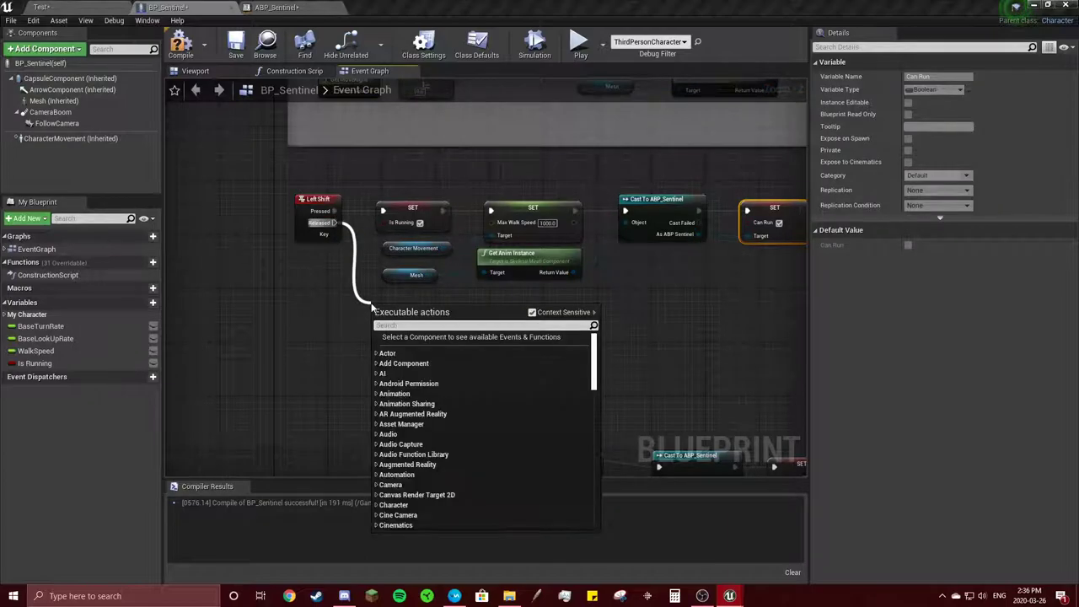
# From Left Shift Released, add a Set Is Running node left unchecked (false)
pyautogui.write('set is')
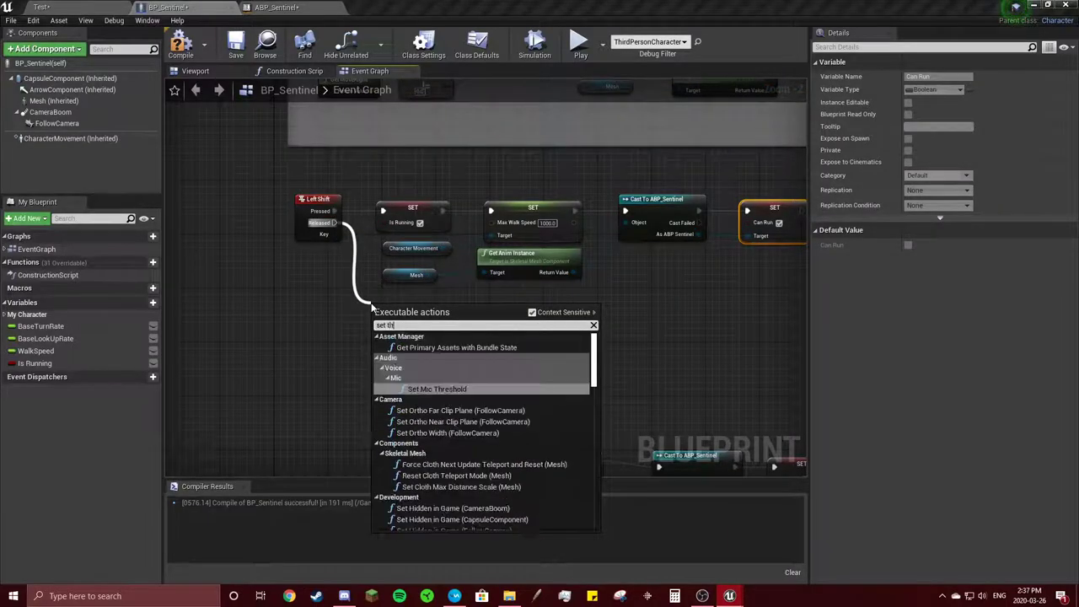
pyautogui.write(' run')
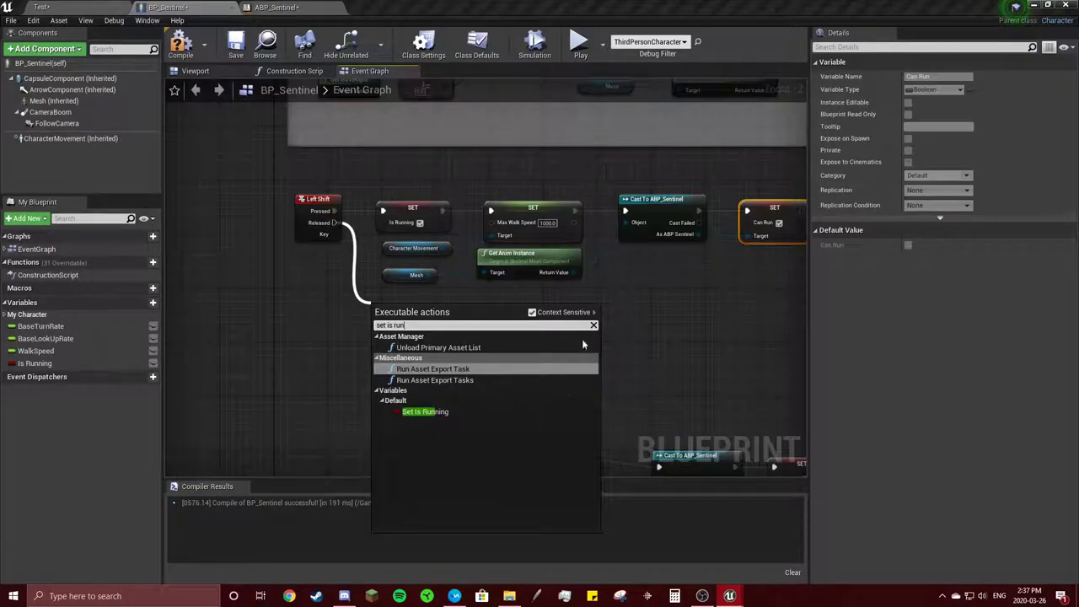
pyautogui.click(447, 412)
pyautogui.moveTo(419, 324); pyautogui.dragTo(424, 314)
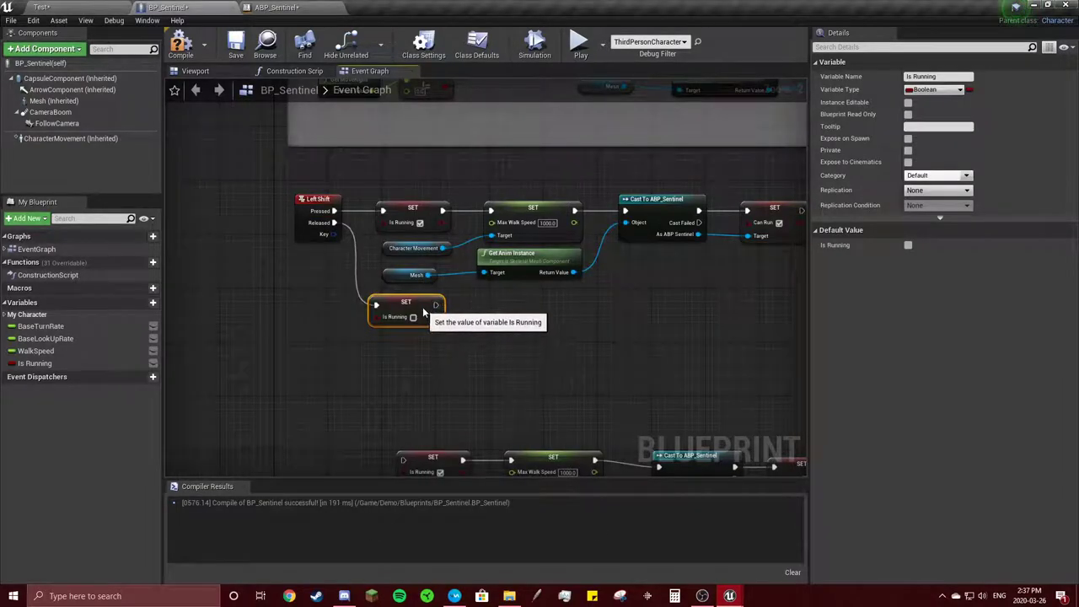
pyautogui.moveTo(483, 311); pyautogui.dragTo(436, 314, button='right')
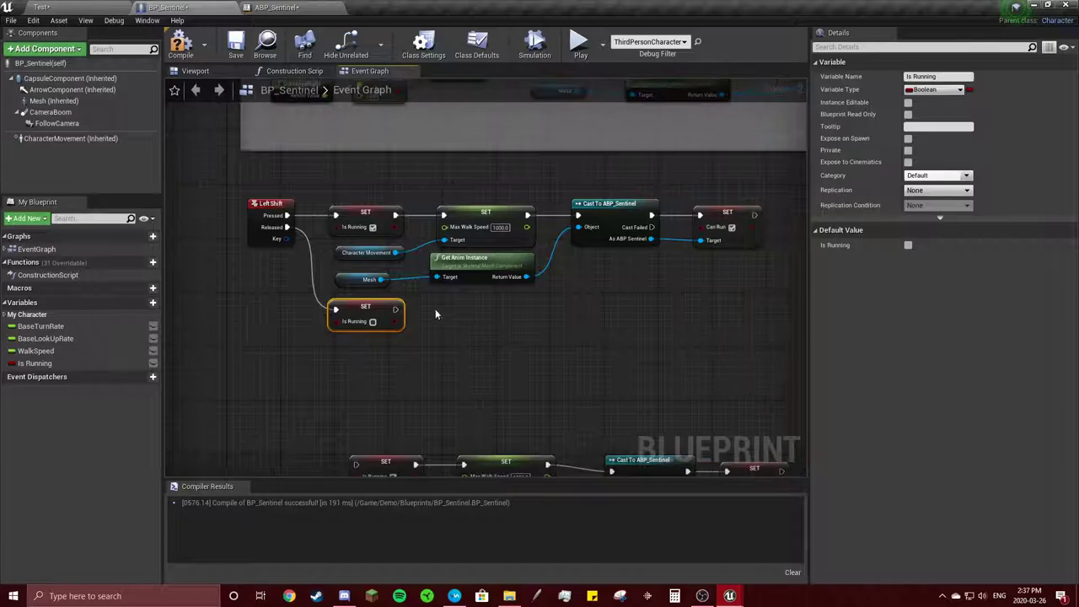
# Duplicate the Max Walk Speed setter, chain it after Is Running, set 200, and target Character Movement
pyautogui.click(477, 213)
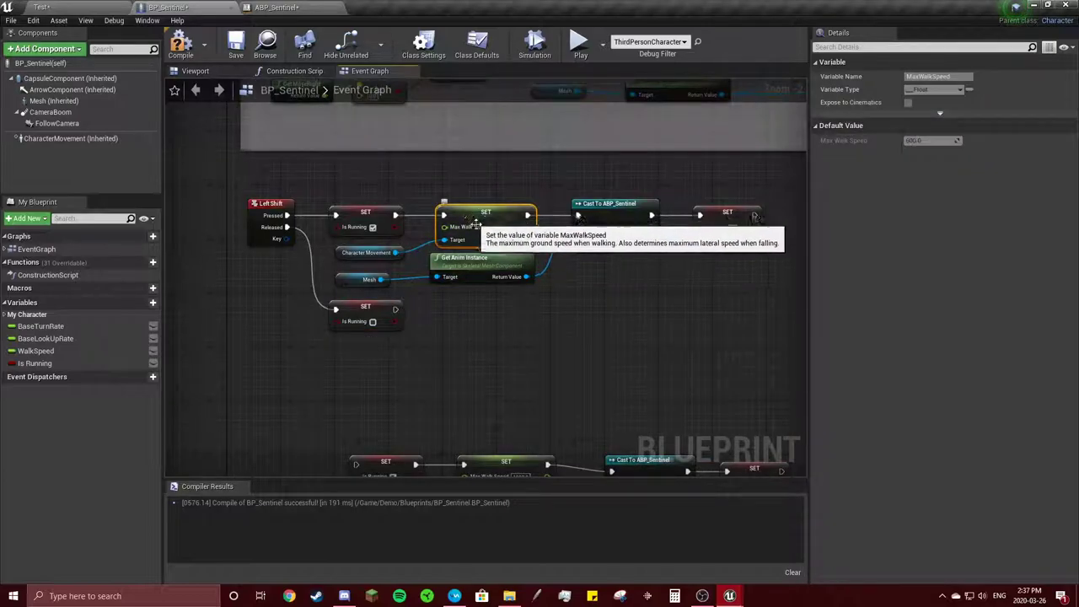
pyautogui.hotkey('ctrl', 'c')
pyautogui.hotkey('ctrl', 'v')
pyautogui.moveTo(572, 292); pyautogui.dragTo(464, 306)
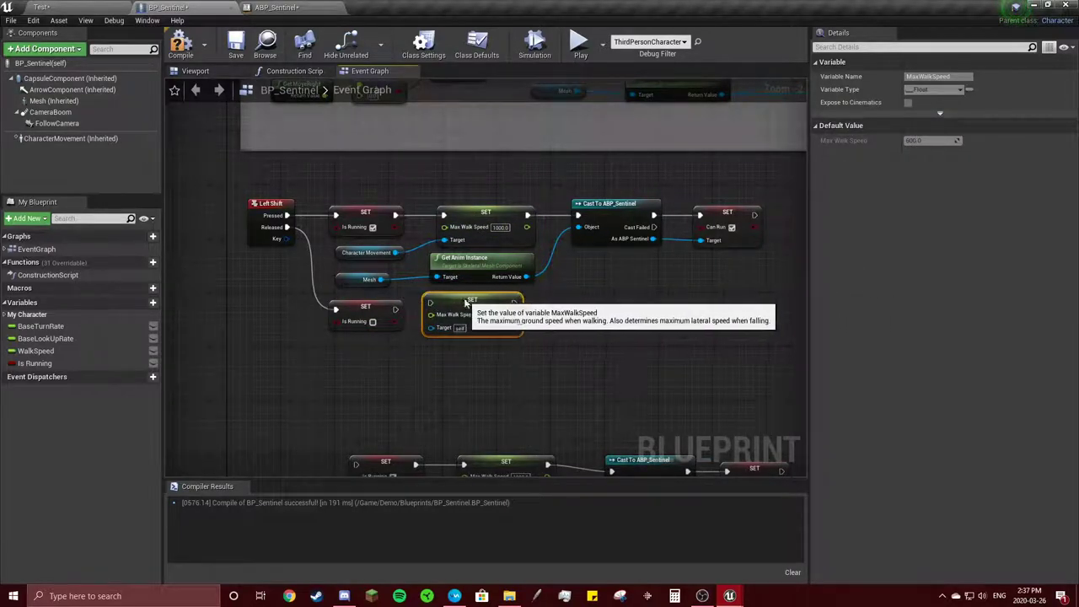
pyautogui.moveTo(395, 308); pyautogui.dragTo(444, 309)
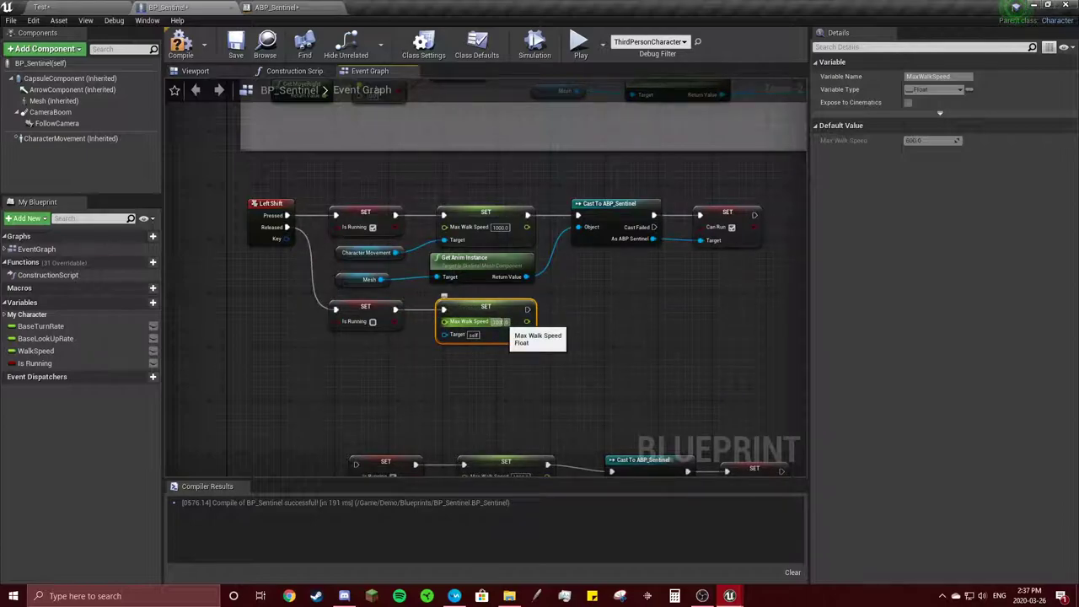
pyautogui.write('600')
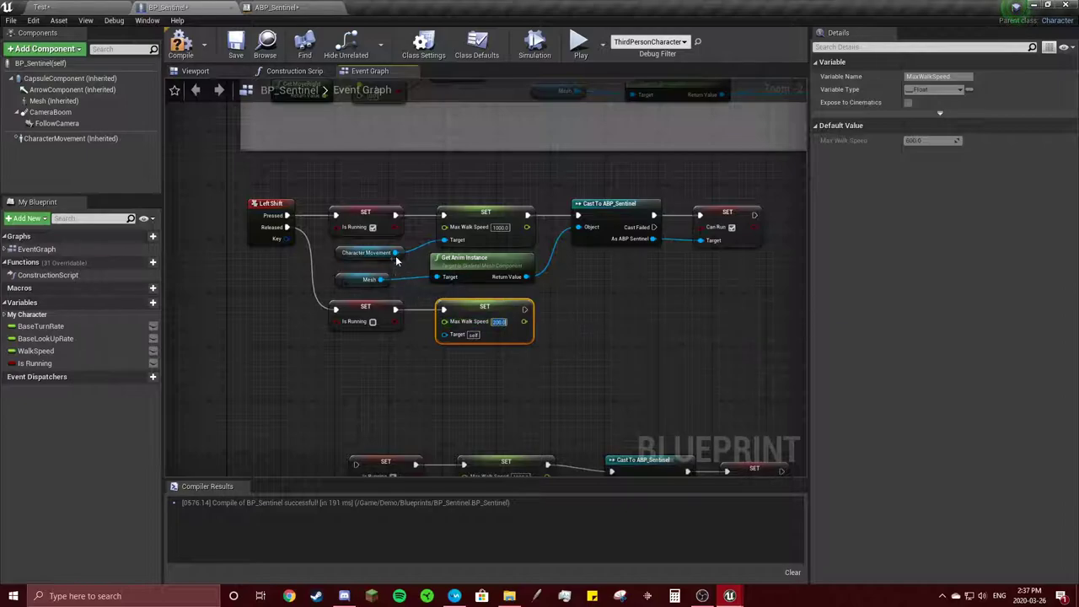
pyautogui.moveTo(394, 252); pyautogui.dragTo(444, 334)
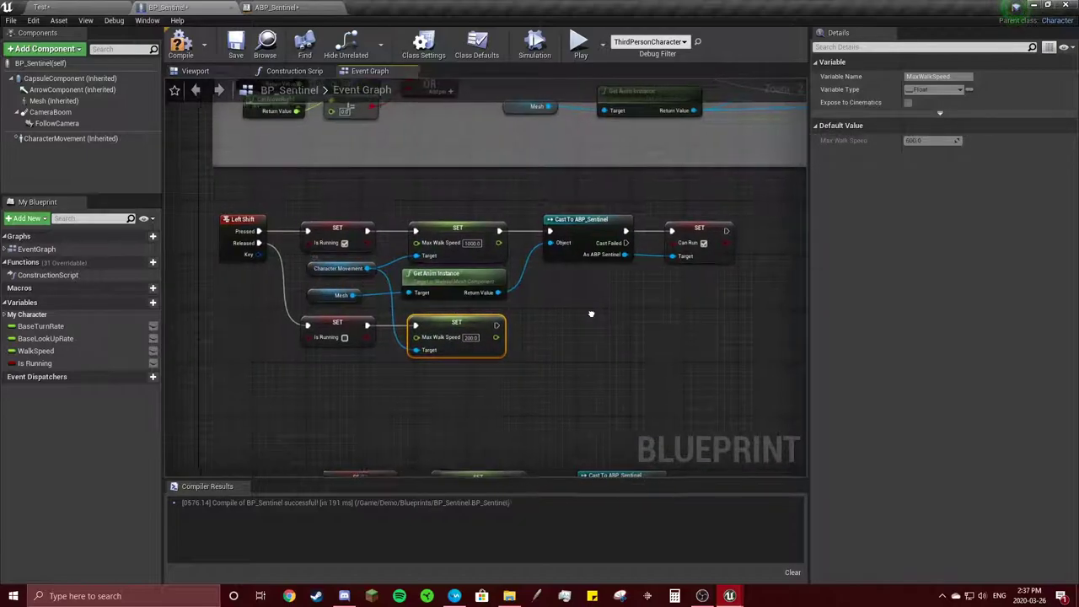
# Copy the Cast To ABP_Sentinel and Set Can Run nodes onto the release chain, feed Get Anim Instance into the cast, and set Can Run to false
pyautogui.moveTo(557, 297); pyautogui.dragTo(496, 329, button='right')
pyautogui.moveTo(402, 342); pyautogui.dragTo(452, 341)
pyautogui.click(499, 286)
pyautogui.click(493, 245)
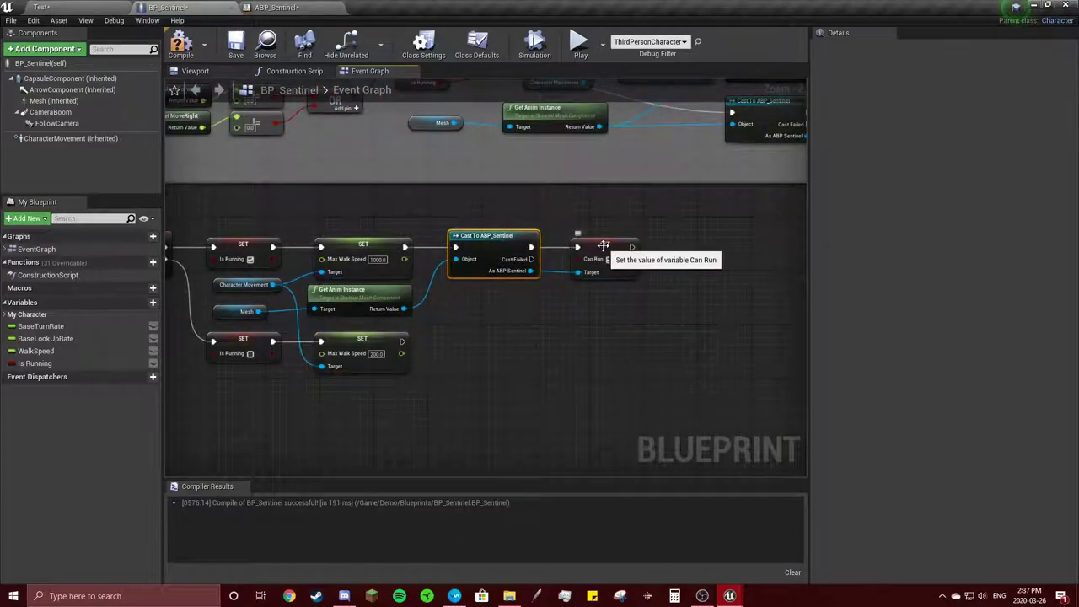
pyautogui.hotkey('ctrl', 'c')
pyautogui.hotkey('ctrl', 'v')
pyautogui.moveTo(653, 320); pyautogui.dragTo(494, 336)
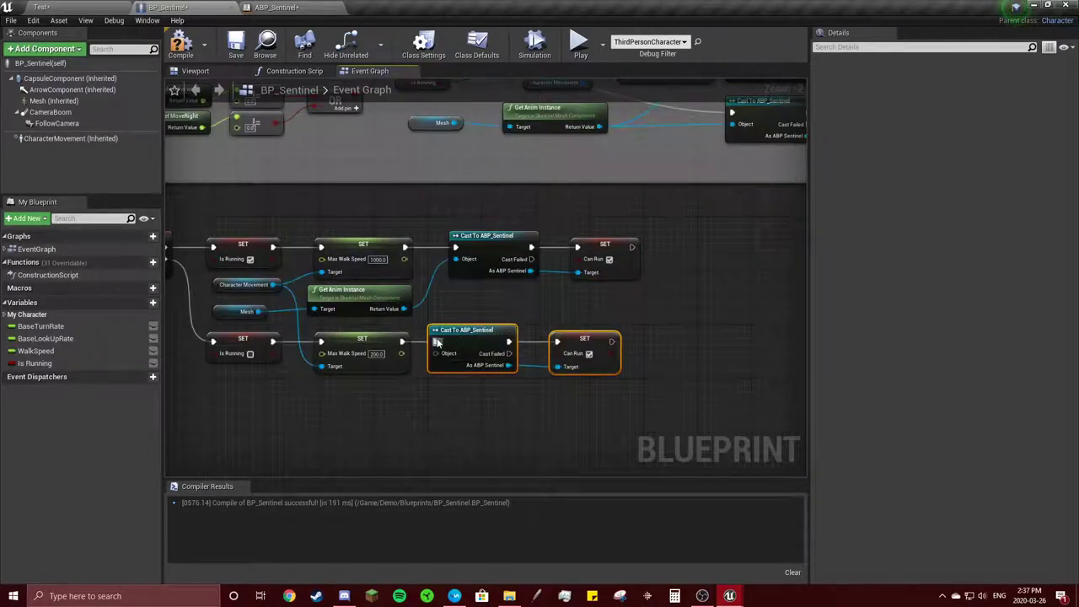
pyautogui.moveTo(404, 309); pyautogui.dragTo(435, 353)
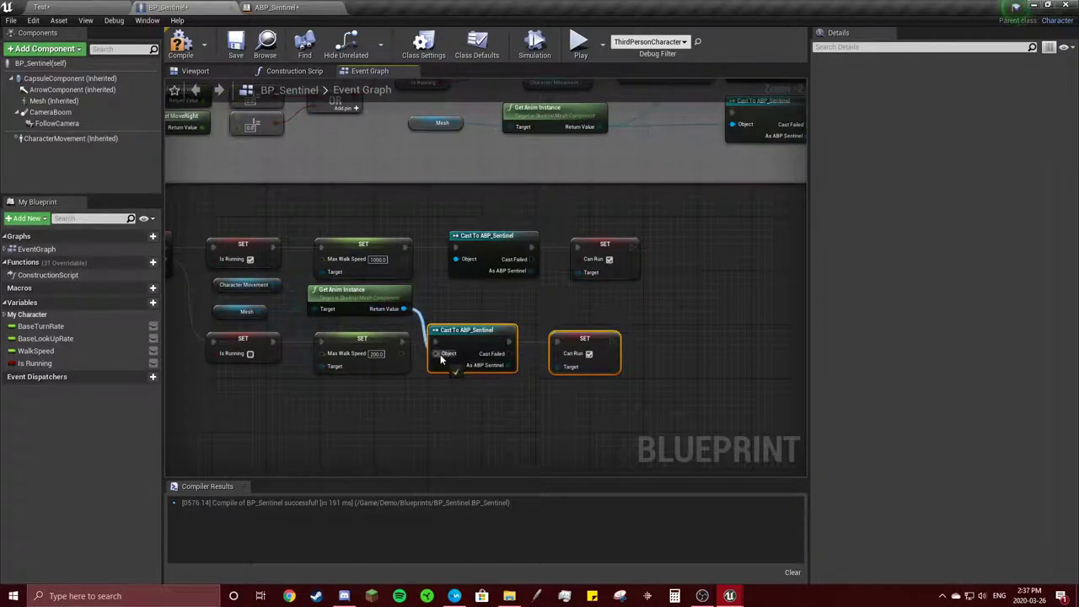
pyautogui.click(664, 336)
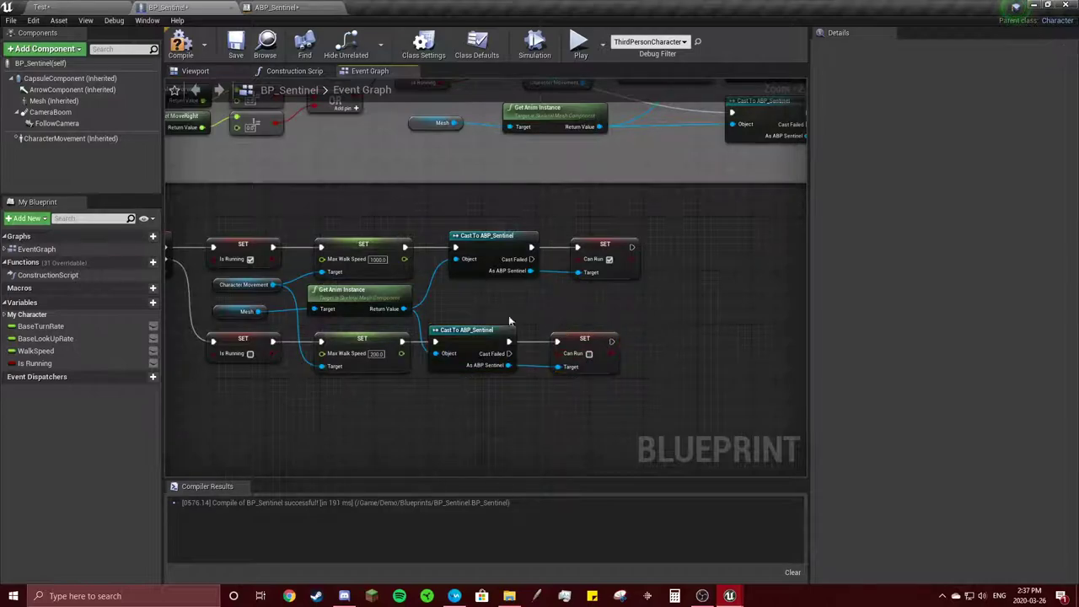
pyautogui.moveTo(467, 338); pyautogui.dragTo(482, 338)
pyautogui.moveTo(583, 339); pyautogui.dragTo(604, 339)
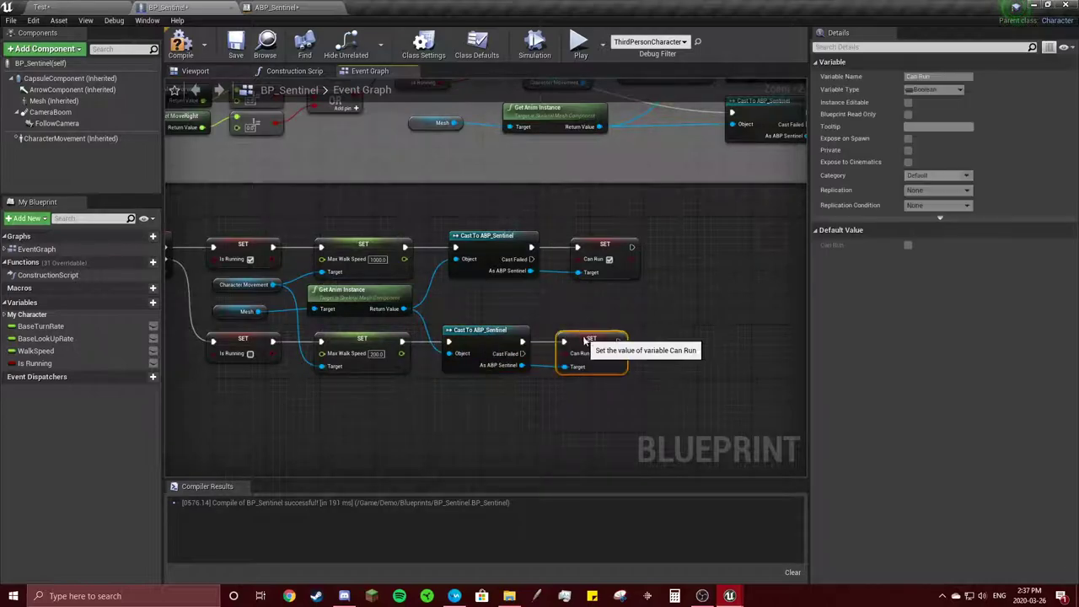
# Compile BP_Sentinel and start a Play In Editor session of the Test level
pyautogui.click(179, 51)
pyautogui.click(101, 6)
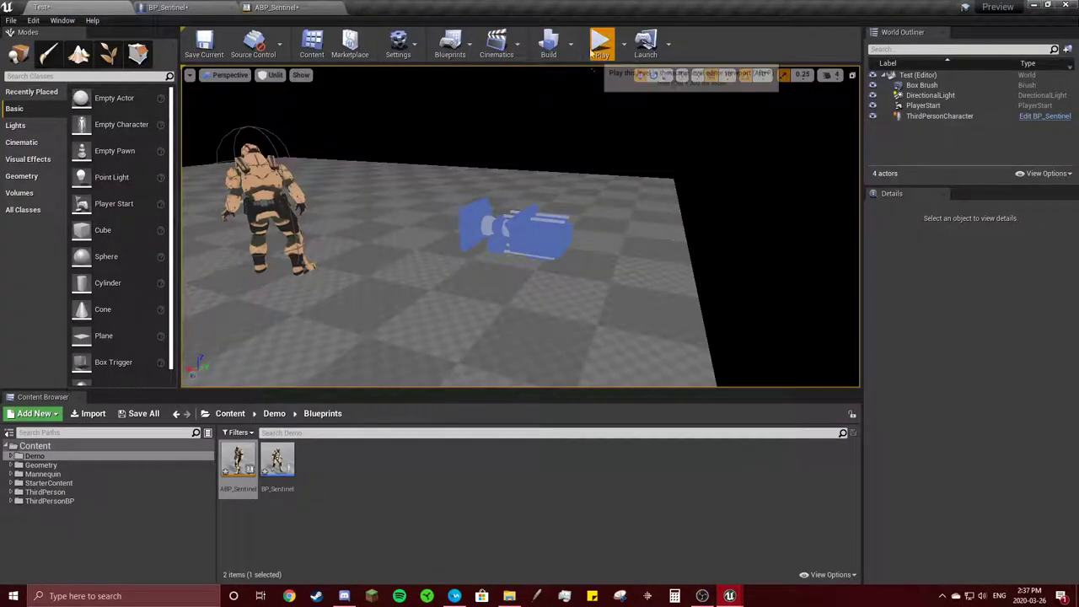
pyautogui.click(597, 39)
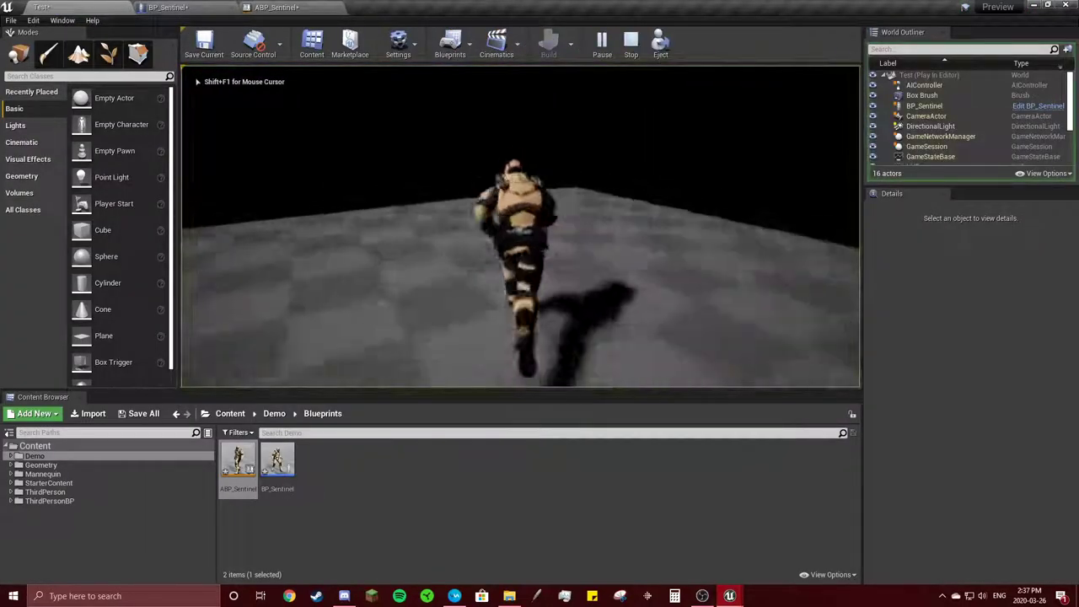